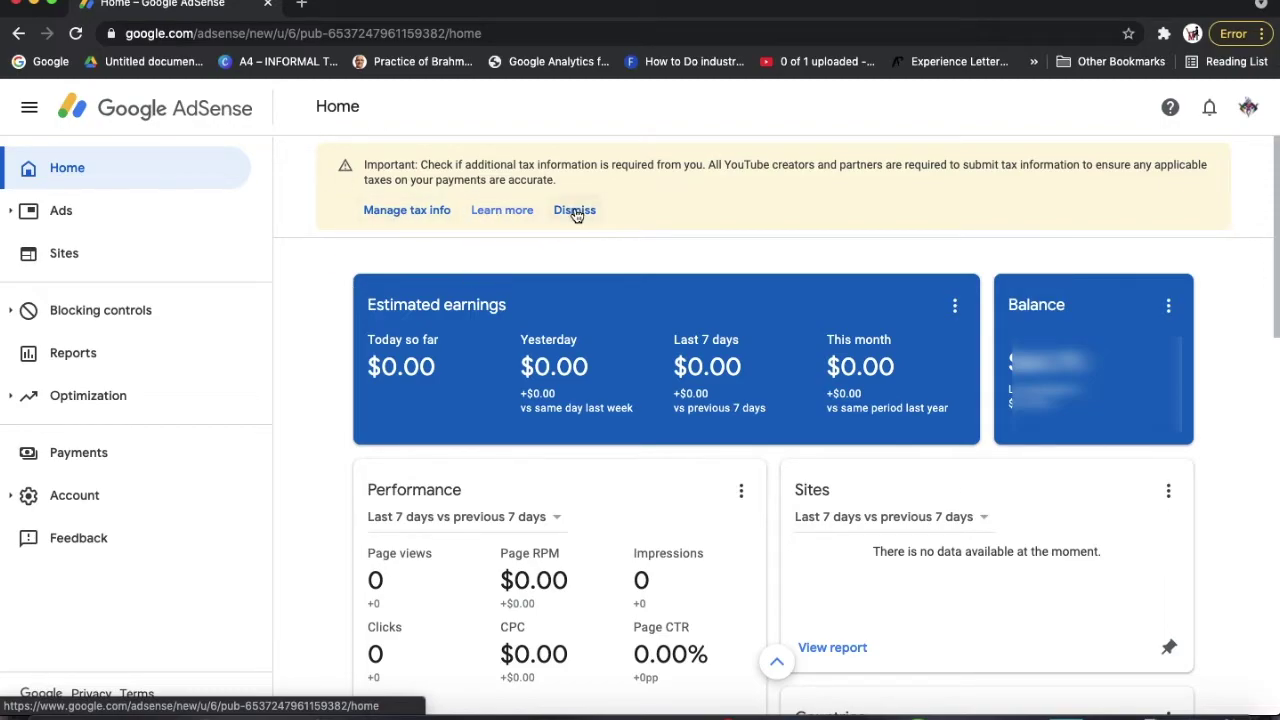
Go to Payments > Manage Tax Info > Add Tax Info and re-verify the account password
left_click(88, 454)
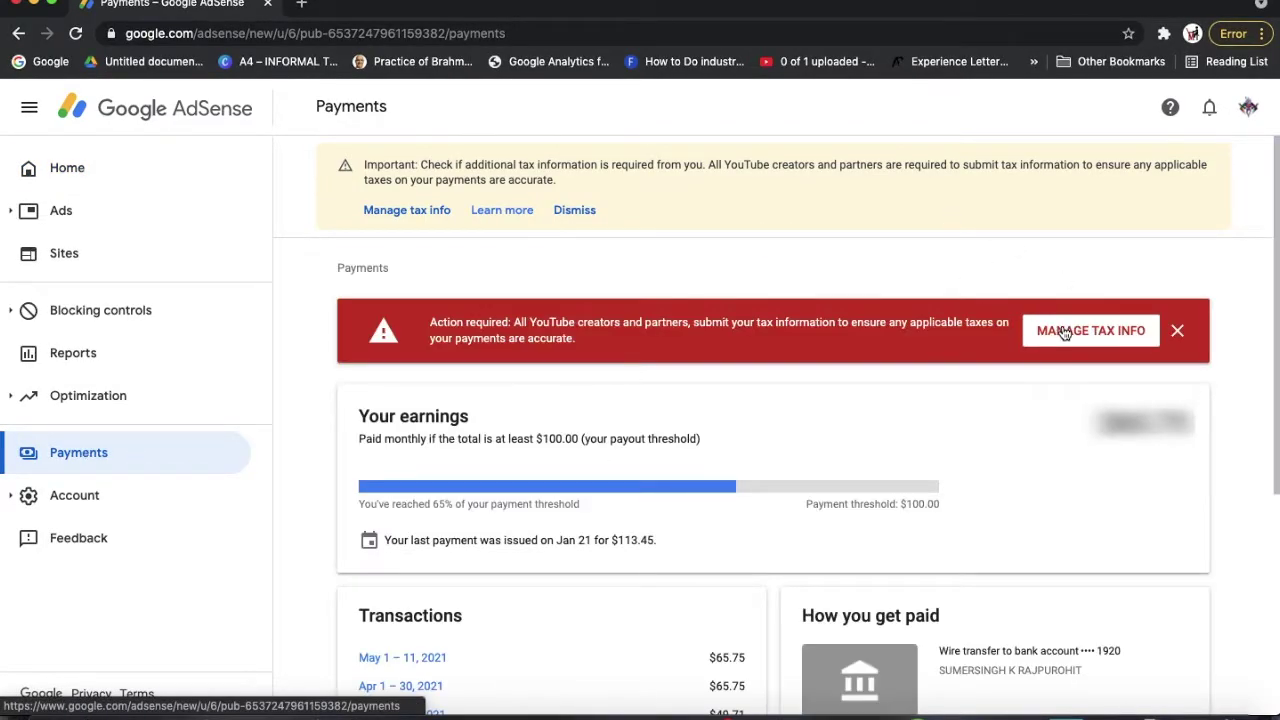
left_click(1064, 332)
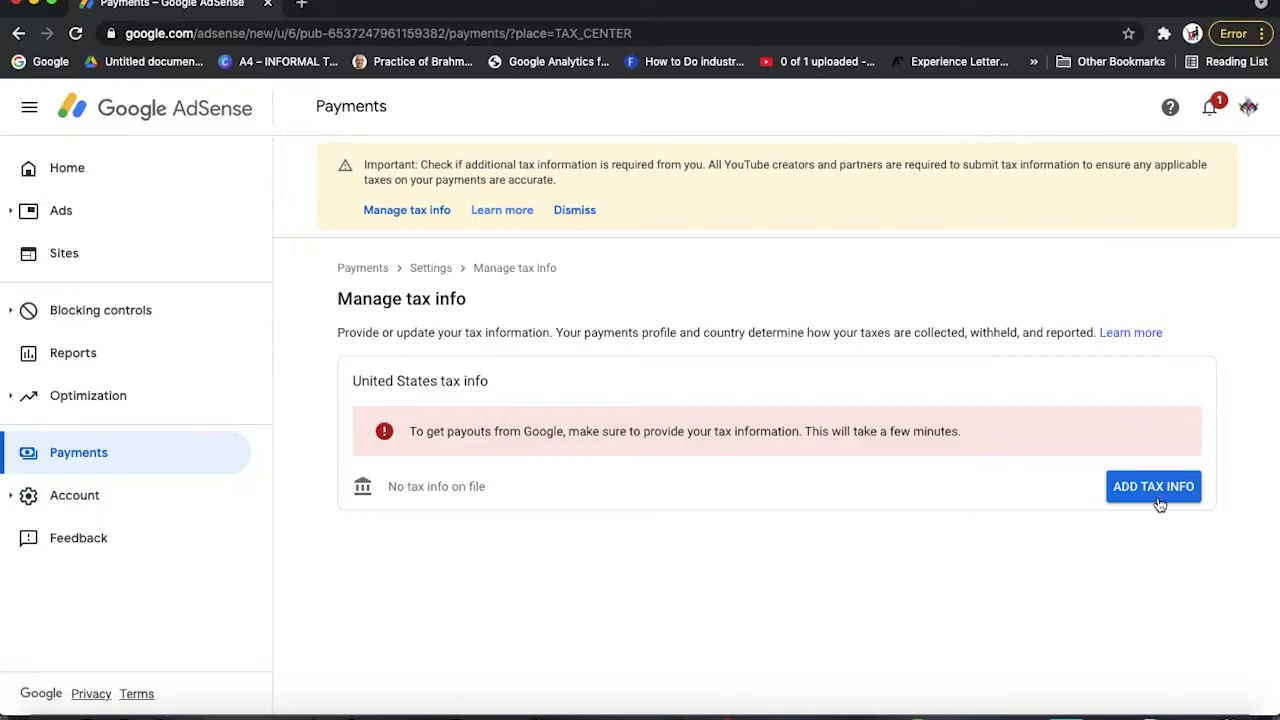
left_click(1155, 490)
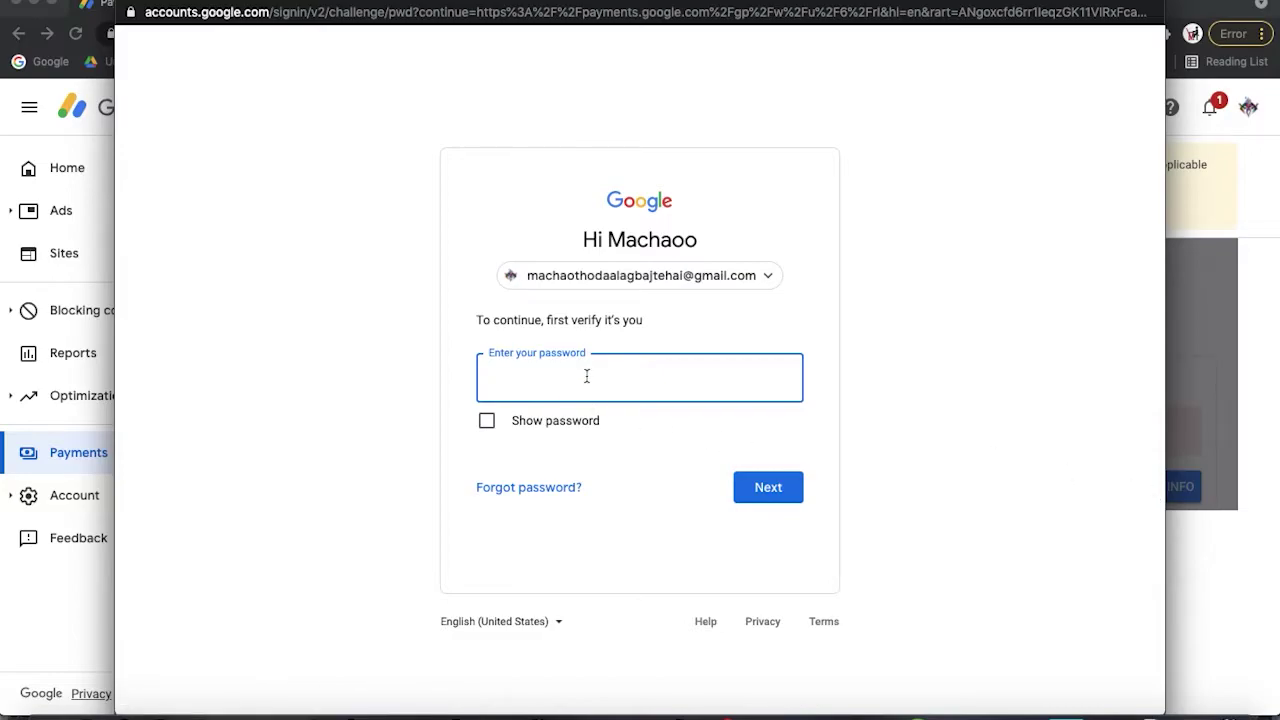
type("•••••••••••••")
key("Return")
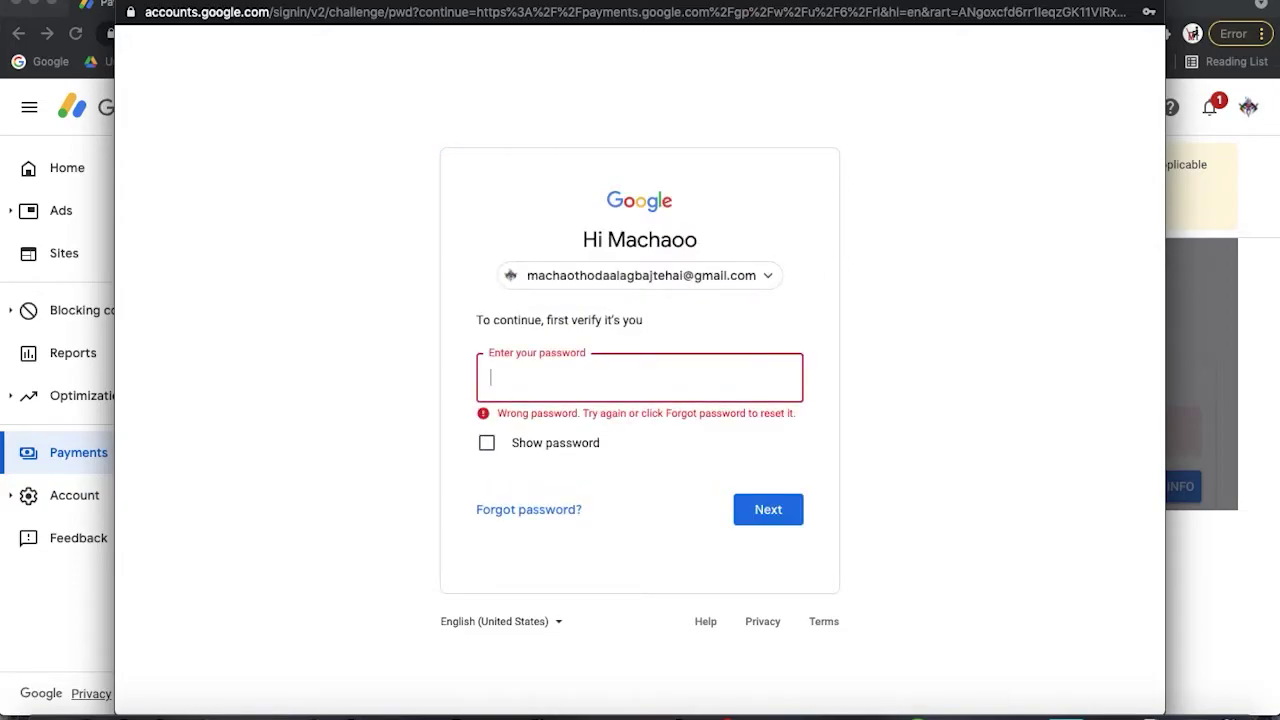
type("•••••••••••••")
key("Return")
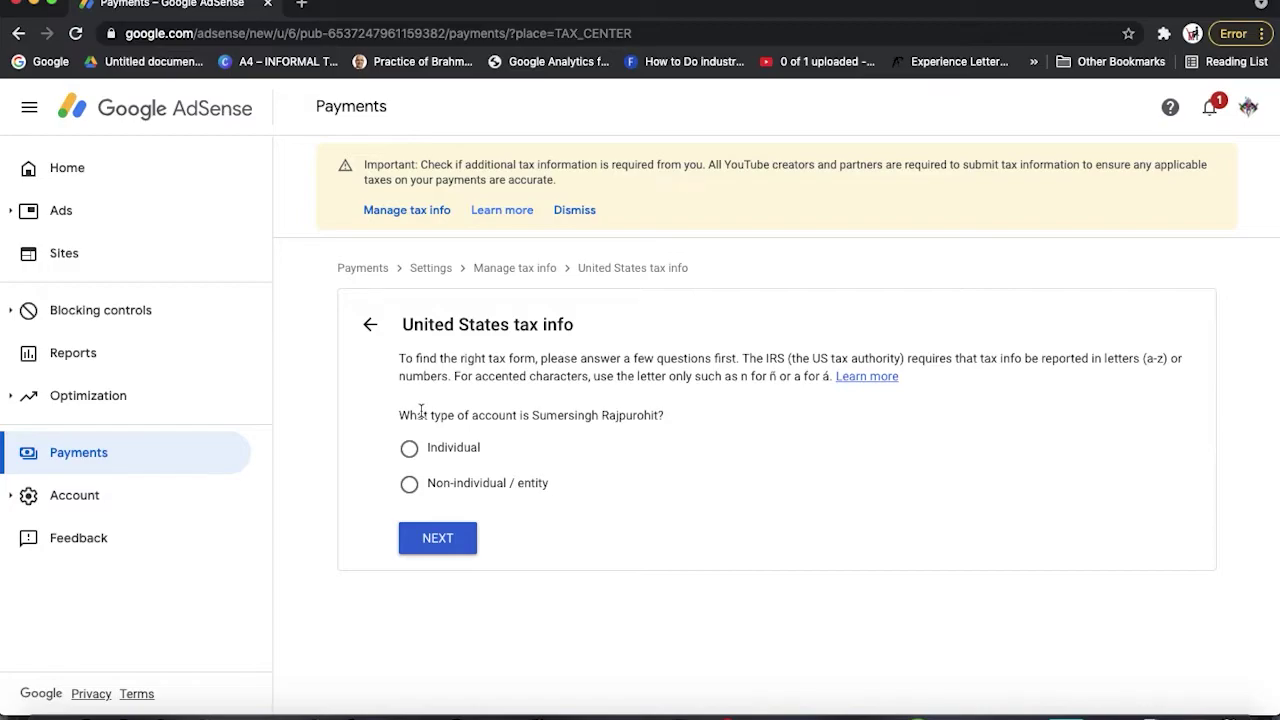
Declare an Individual account that is not a US citizen or resident, and start the W-8BEN form
left_click(410, 451)
left_click(433, 530)
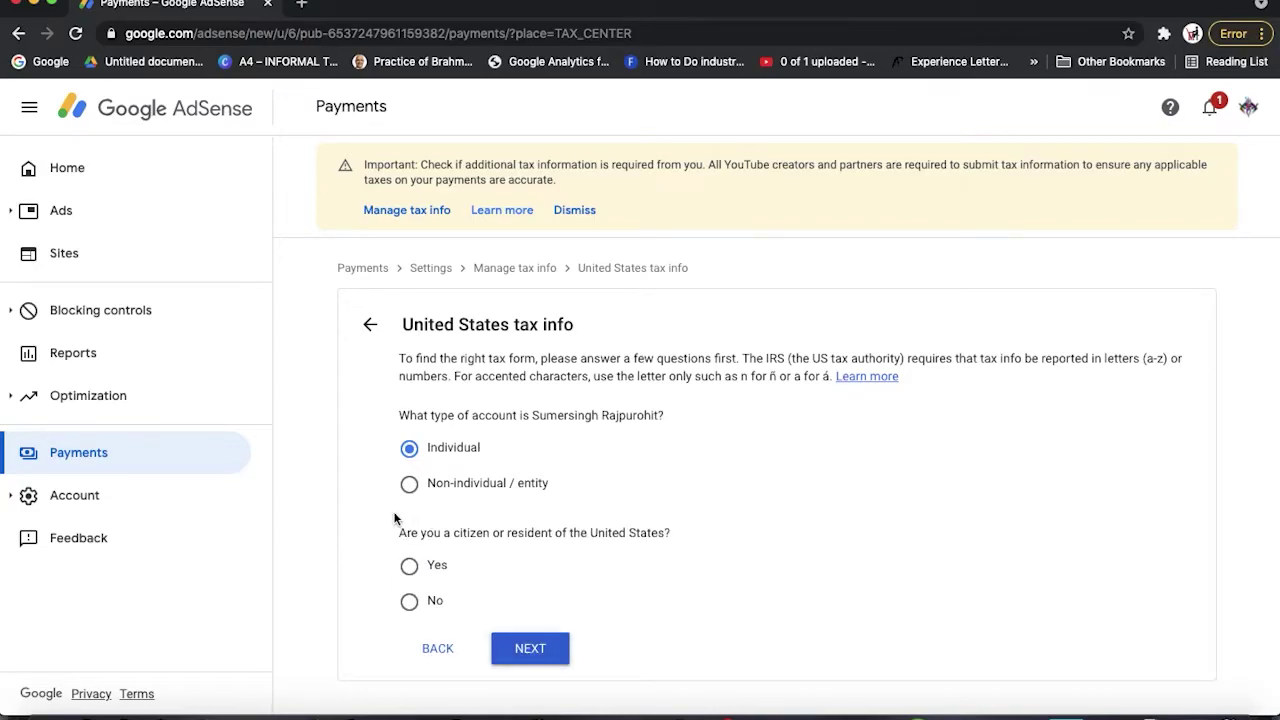
left_click(409, 601)
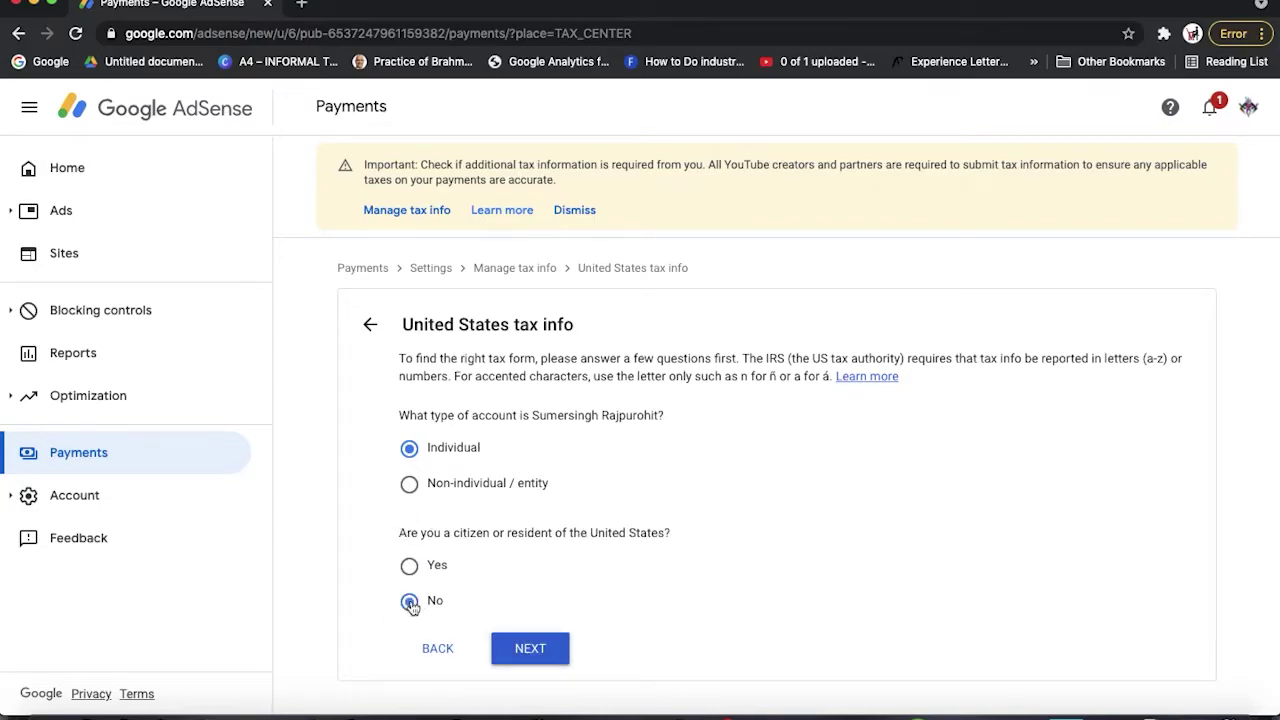
left_click(538, 648)
scroll(540, 650, "down", 2)
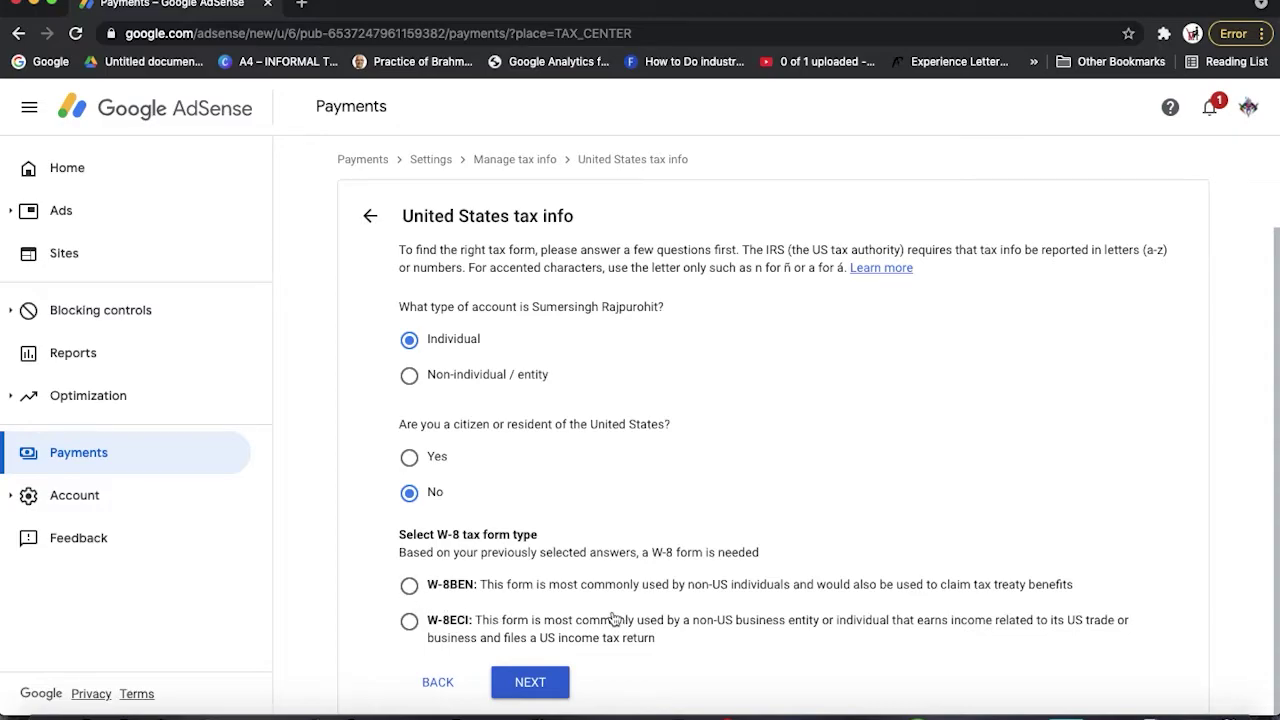
left_click(408, 586)
left_click(559, 692)
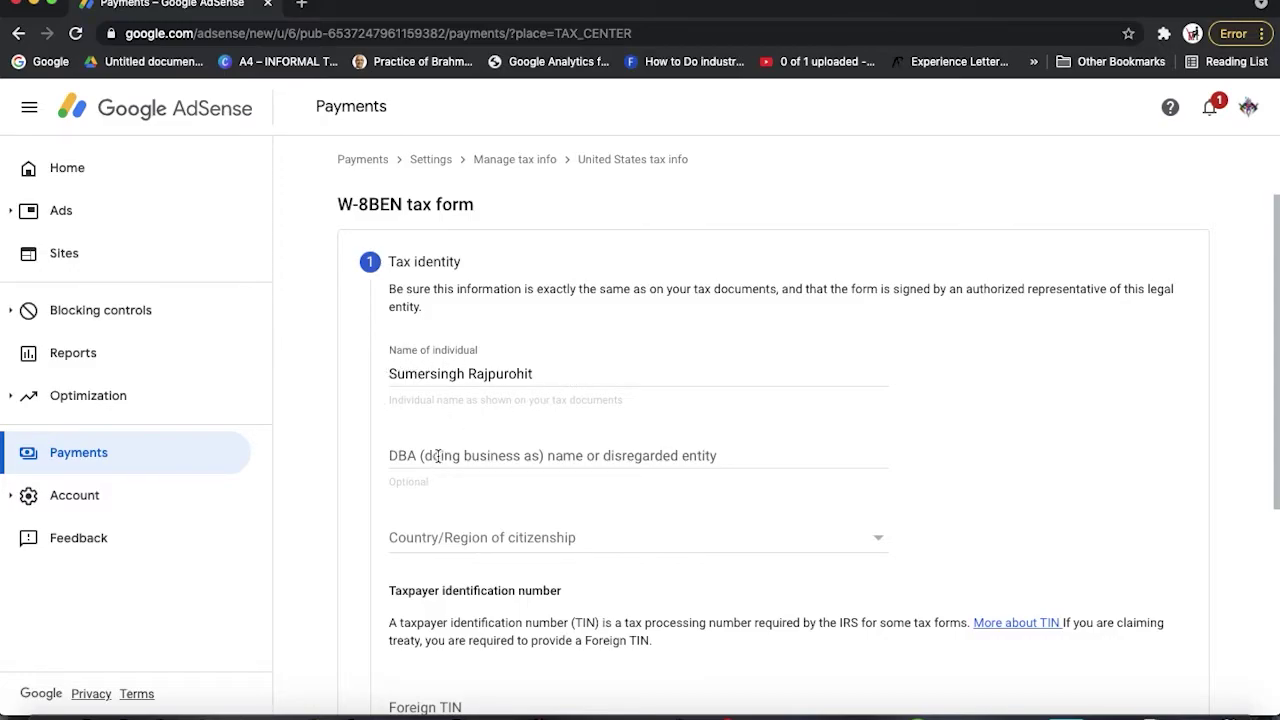
Set the Country/Region of citizenship to India
left_click(471, 536)
scroll(473, 537, "down", 1)
scroll(474, 537, "down", 2)
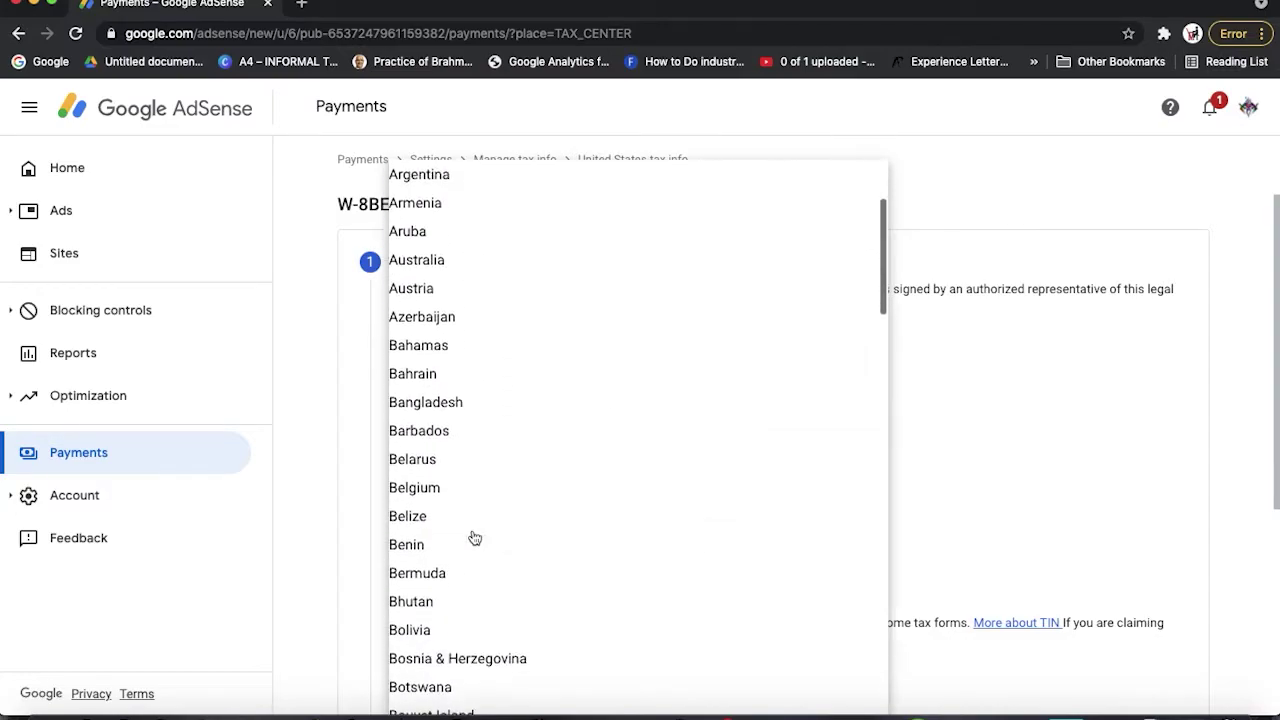
scroll(471, 540, "down", 20)
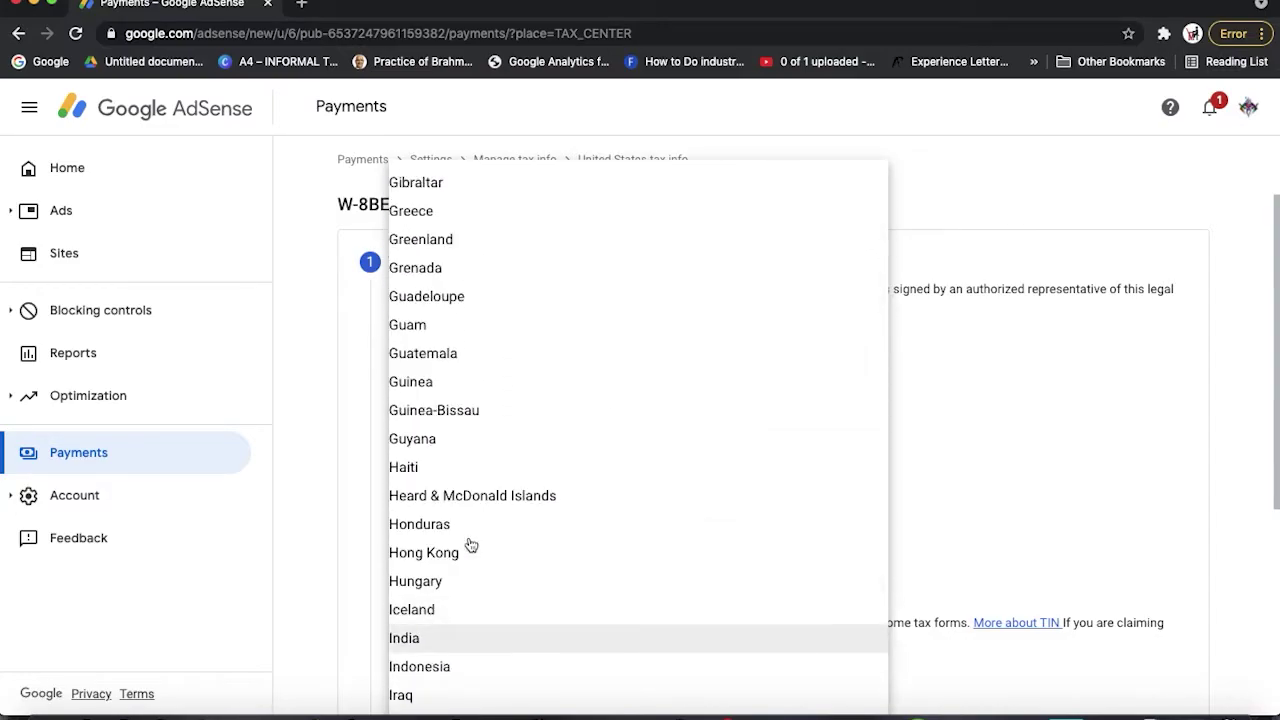
left_click(420, 638)
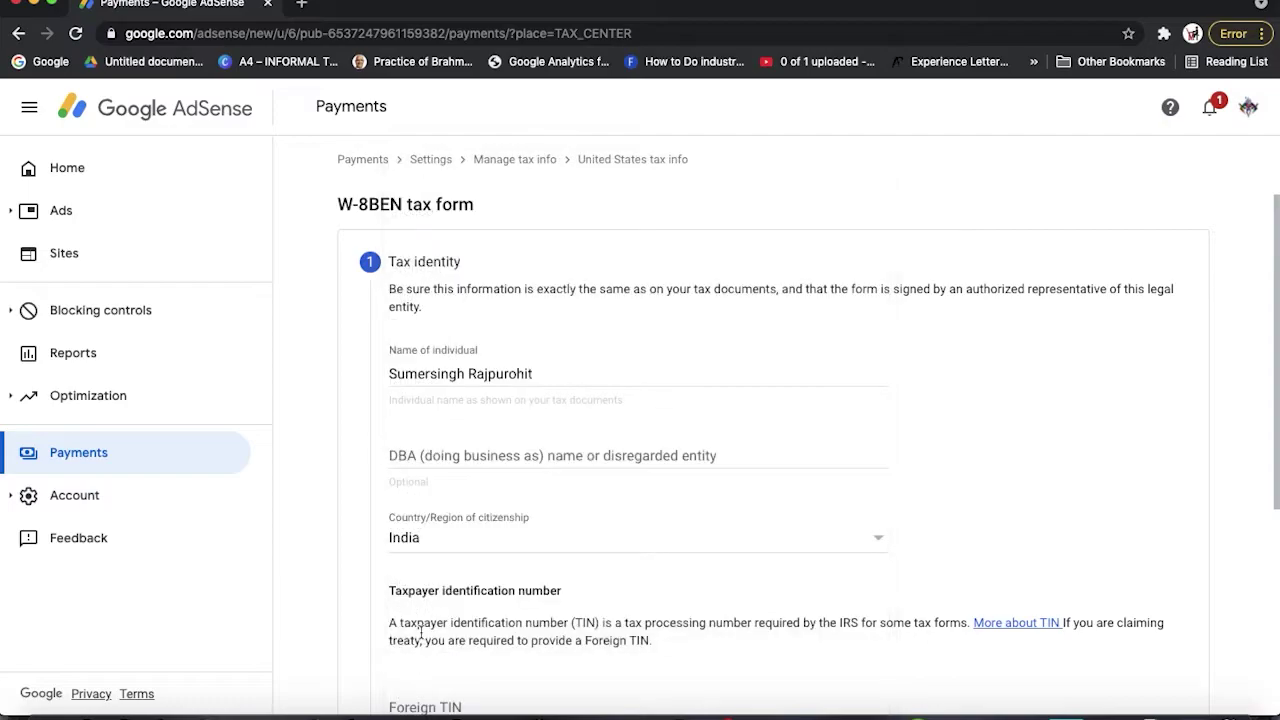
scroll(420, 633, "down", 3)
Enter the foreign TIN and submit the Tax identity step
left_click(413, 536)
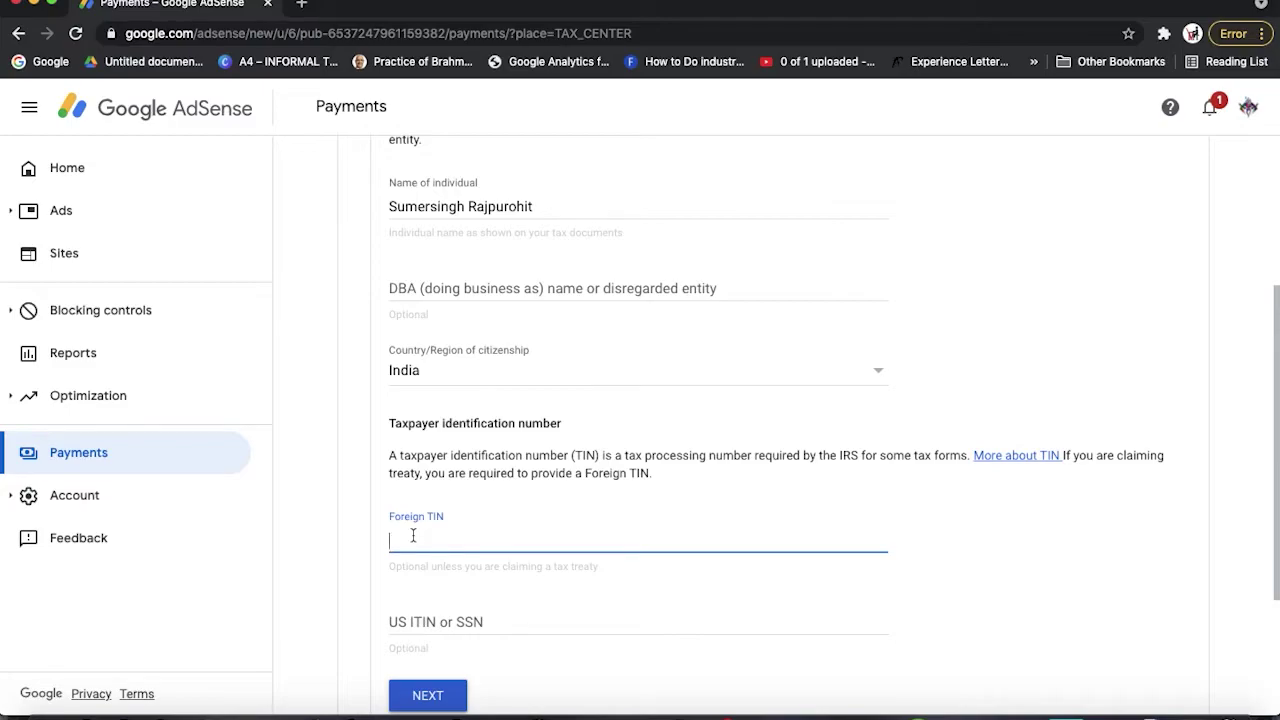
type("BXXXXXXX")
scroll(410, 613, "down", 2)
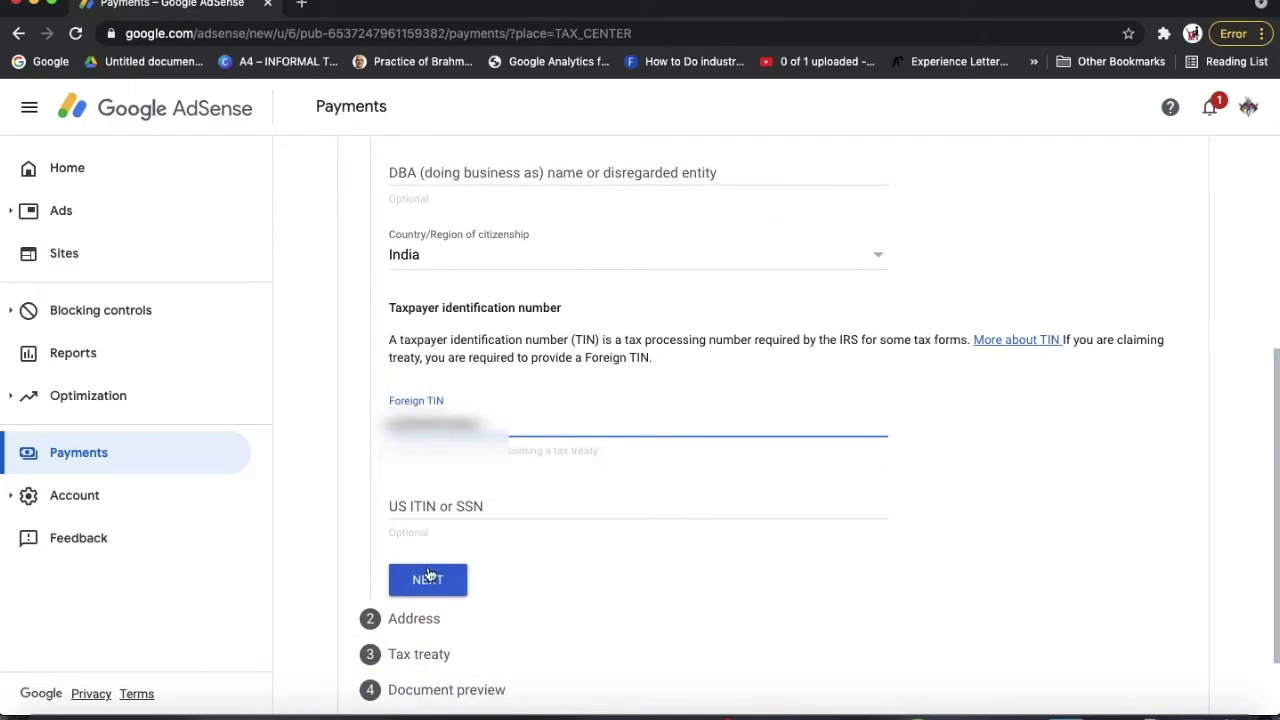
left_click(432, 578)
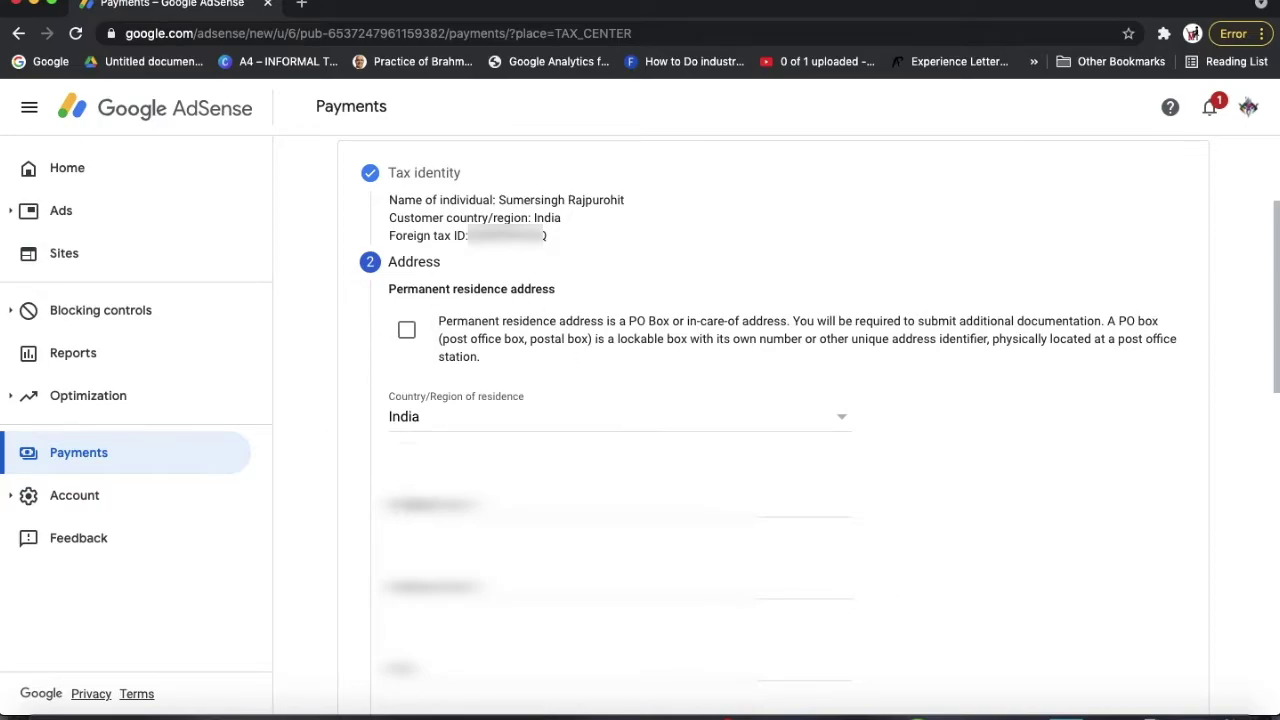
Enter the permanent residence address lines, city and pincode
left_click(620, 510)
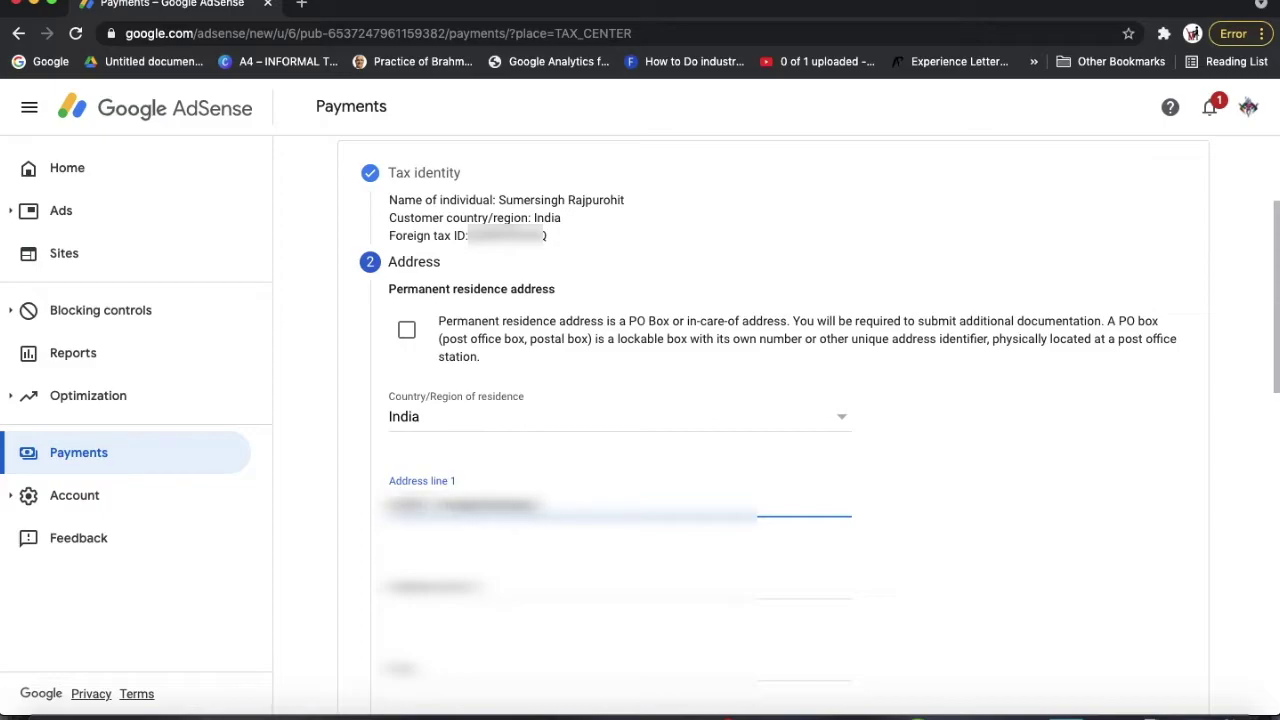
key("Tab")
type("Pokaran Village")
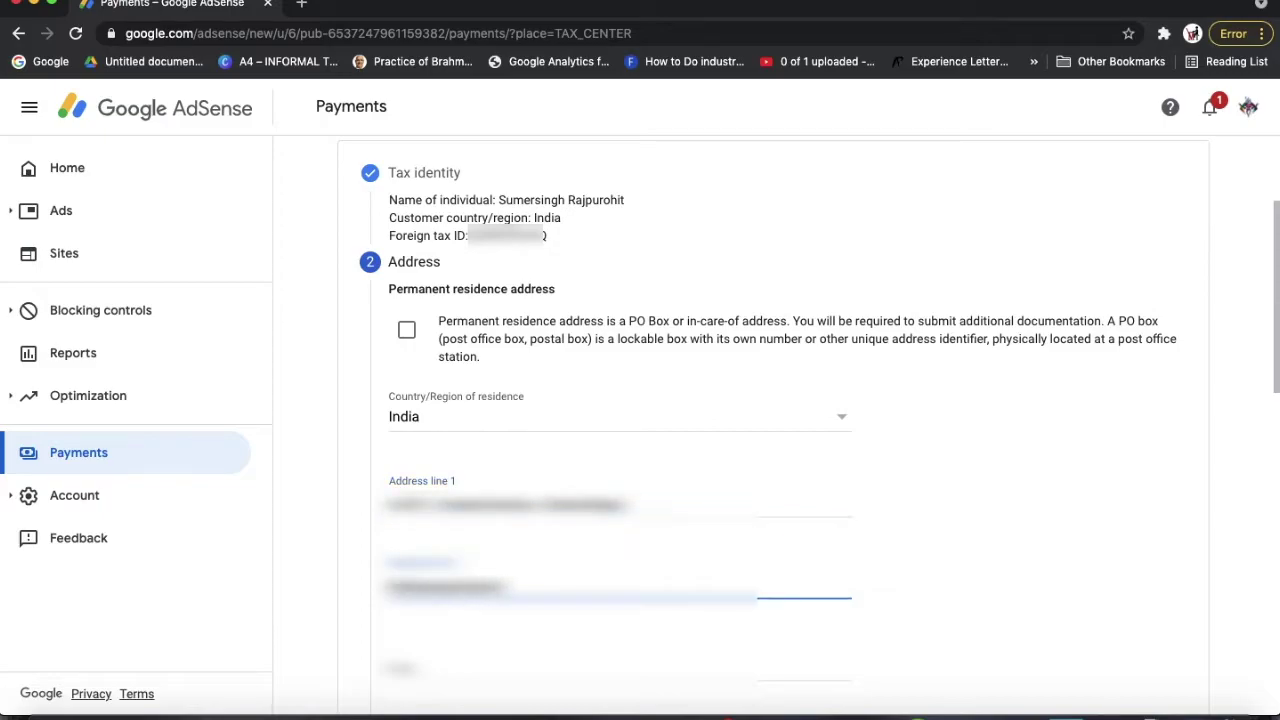
key("Tab")
type("Jaisalme")
key("Tab")
type("401209")
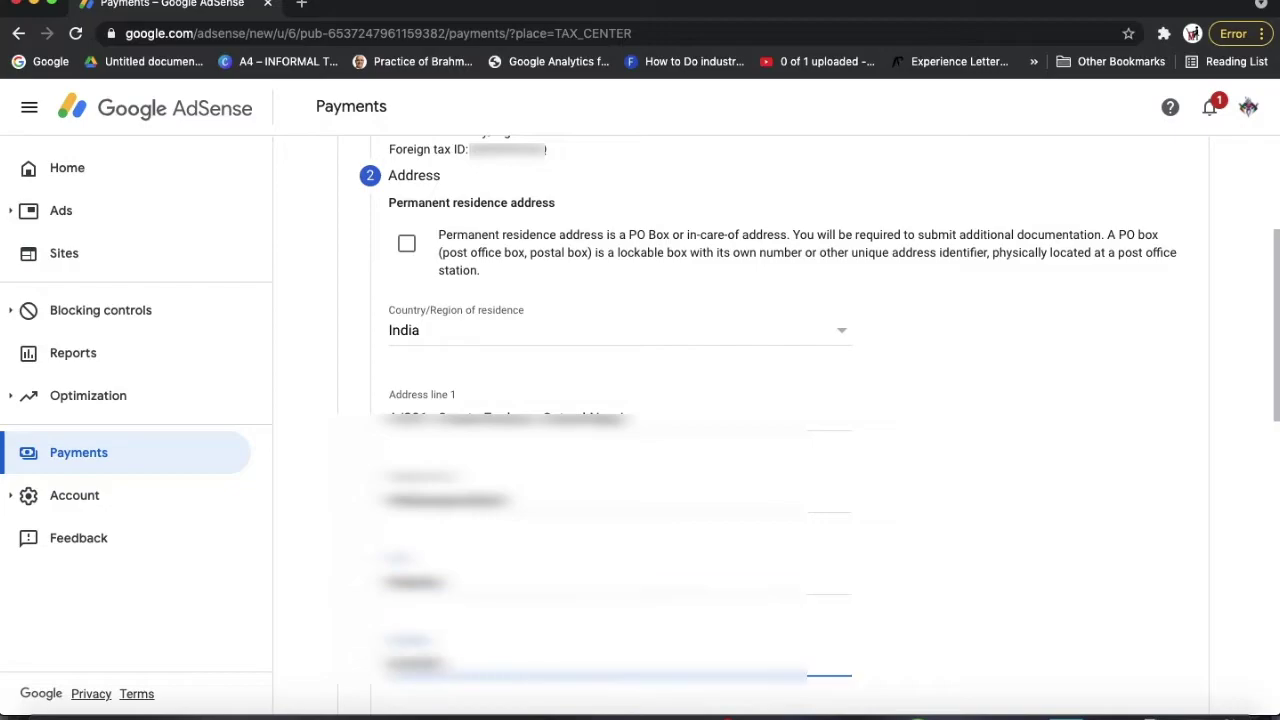
Set the address State to Maharashtra
key("Tab")
key("space")
key("m")
key("m")
key("Return")
scroll(813, 581, "up", 5)
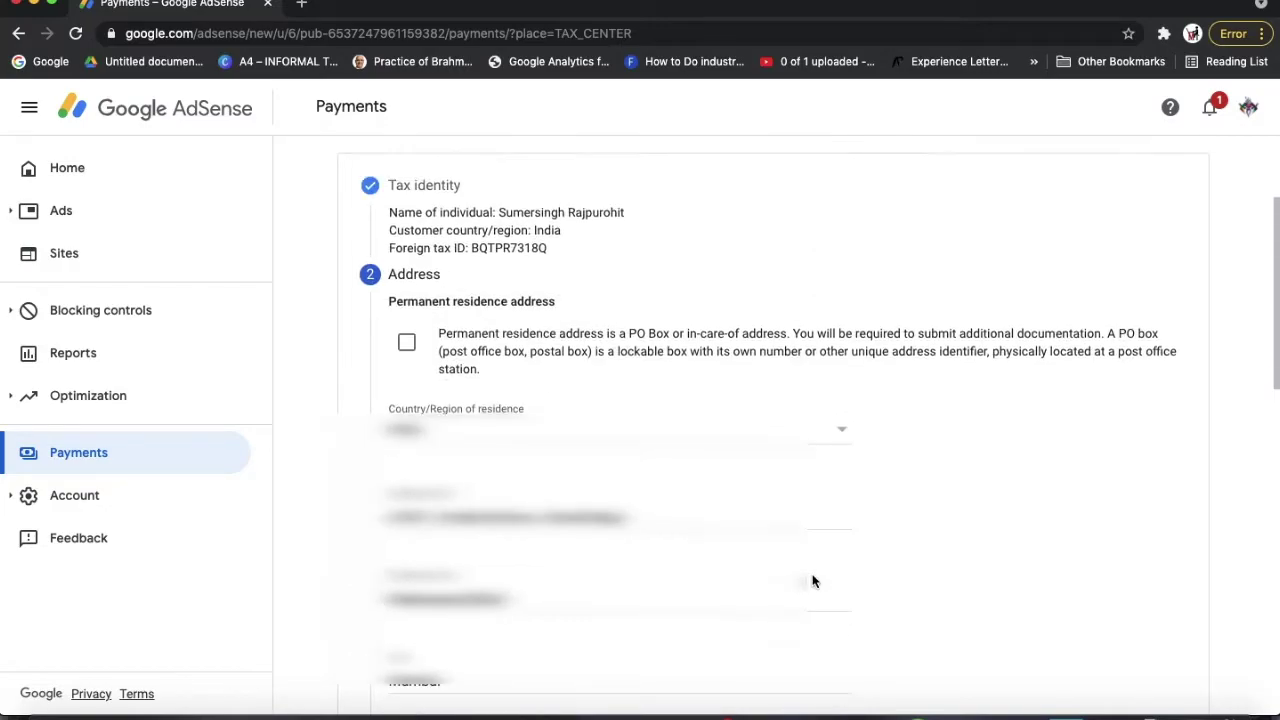
scroll(813, 578, "down", 2)
scroll(815, 573, "up", 1)
scroll(815, 573, "down", 4)
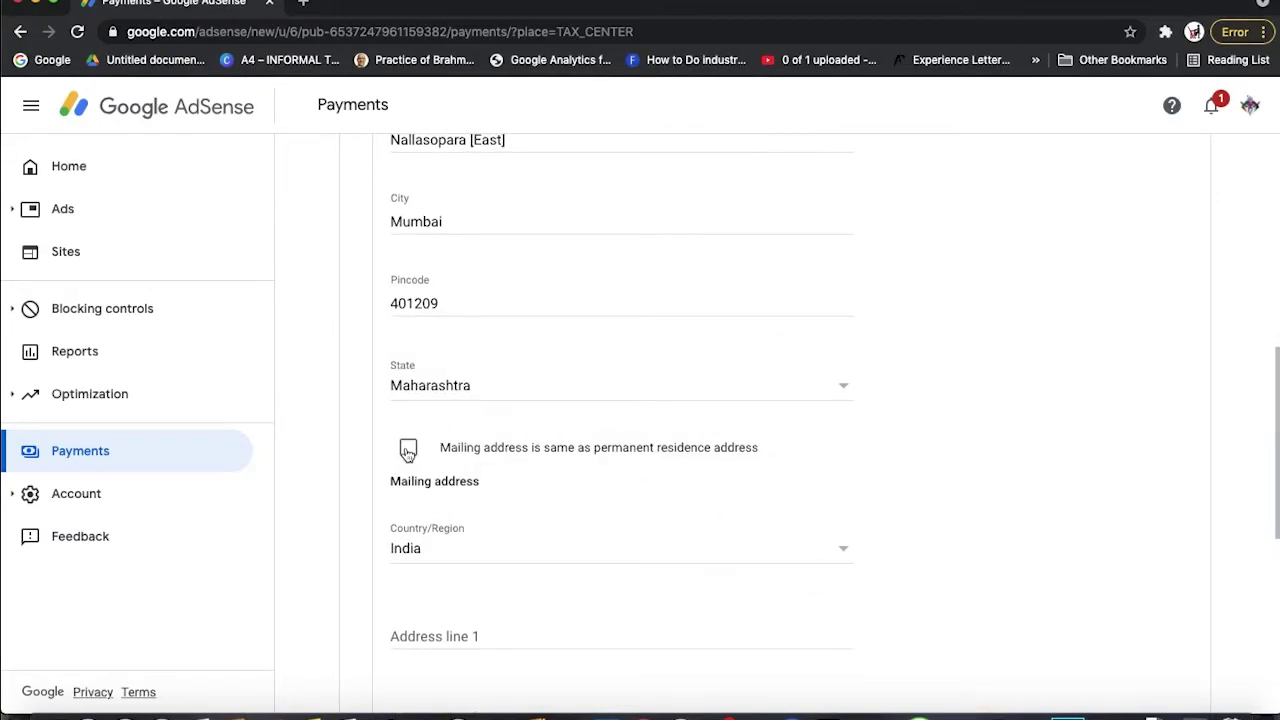
scroll(408, 450, "up", 6)
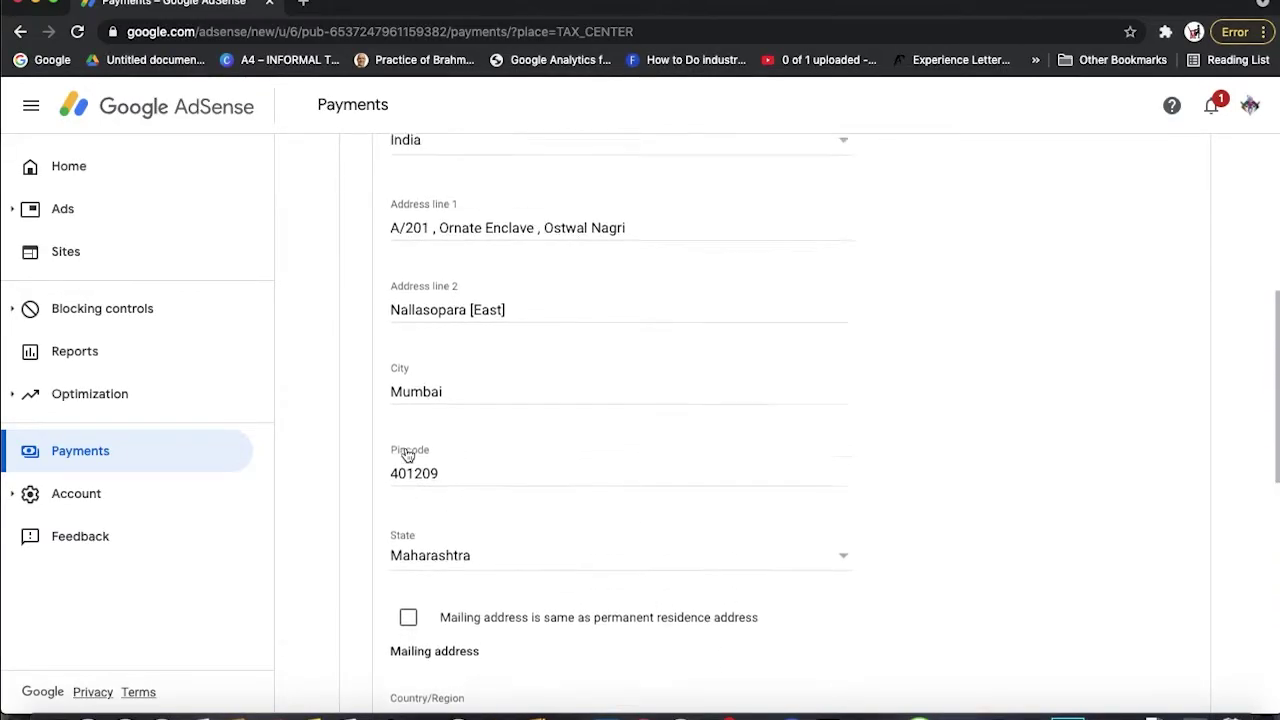
scroll(775, 400, "down", 1)
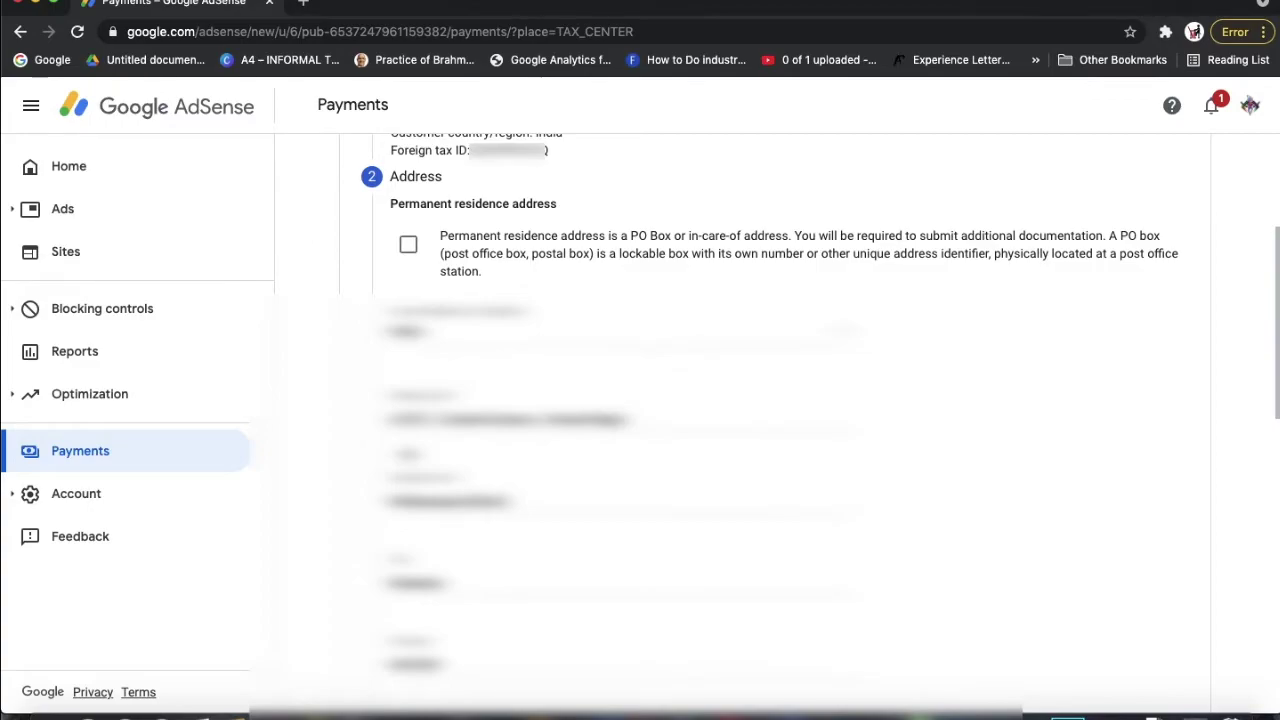
Mark the mailing address as the same as the permanent residence address
scroll(620, 400, "down", 4)
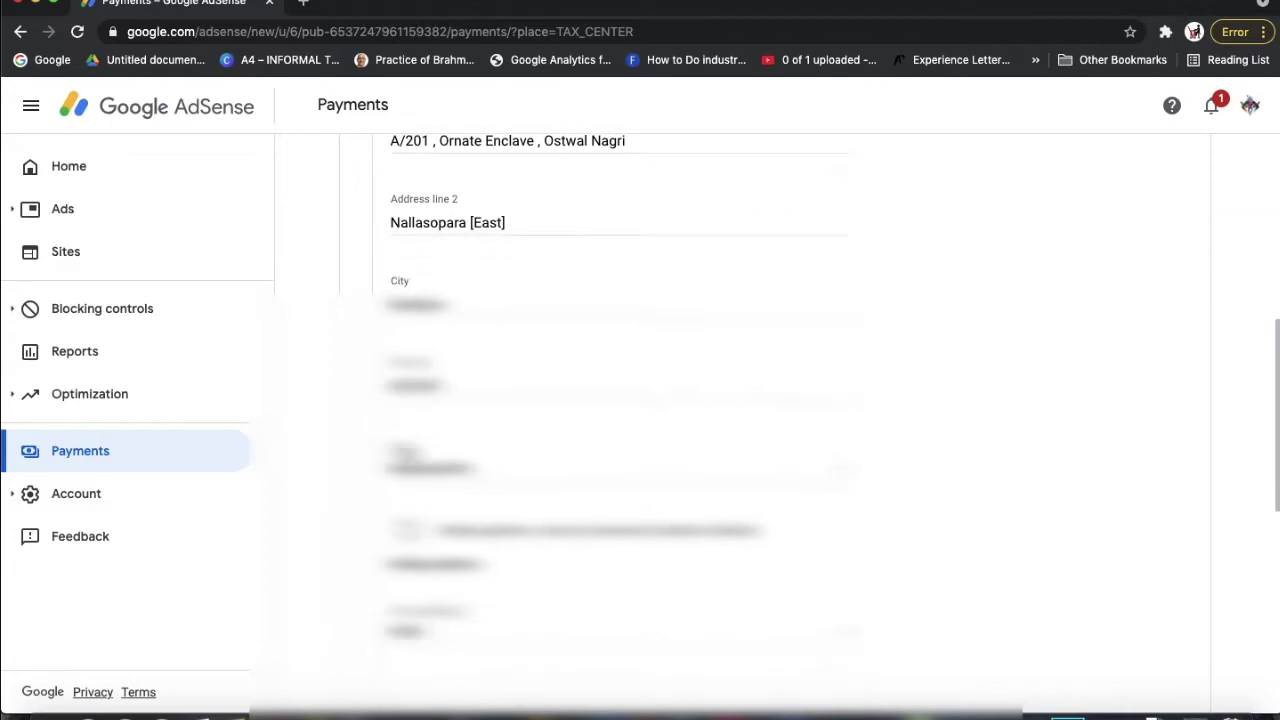
left_click(409, 468)
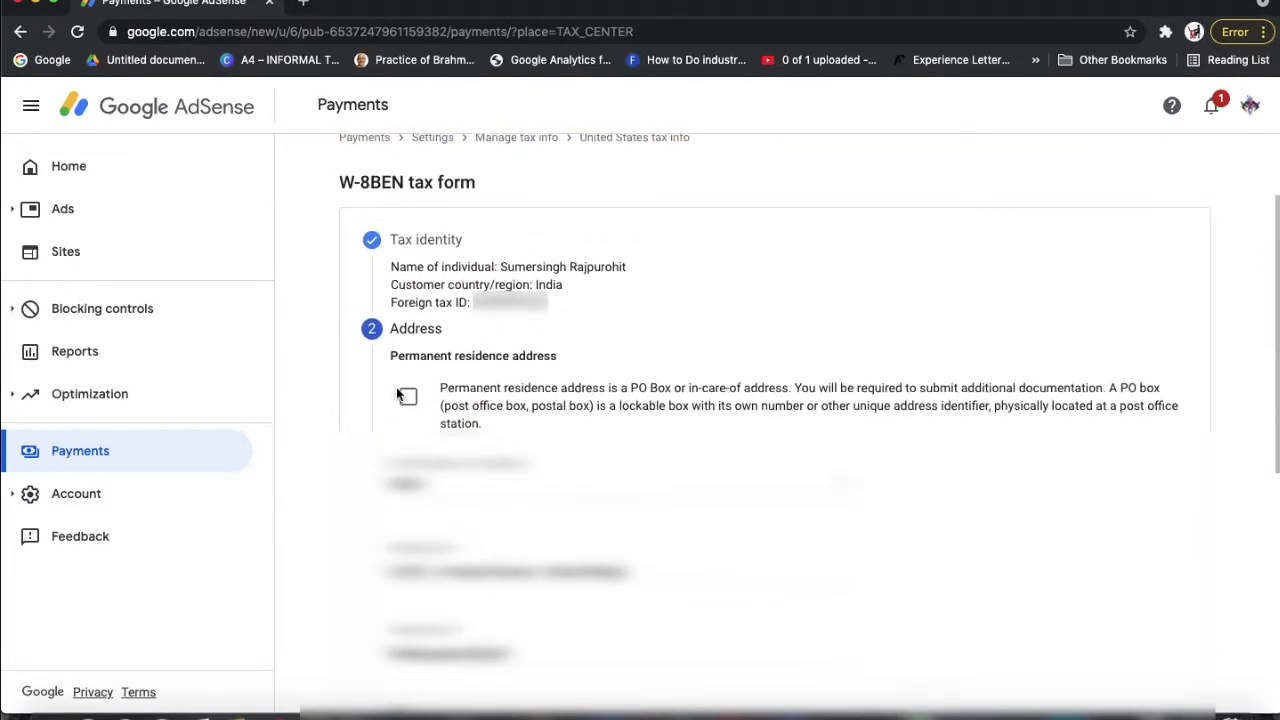
scroll(404, 400, "down", 3)
scroll(402, 400, "up", 2)
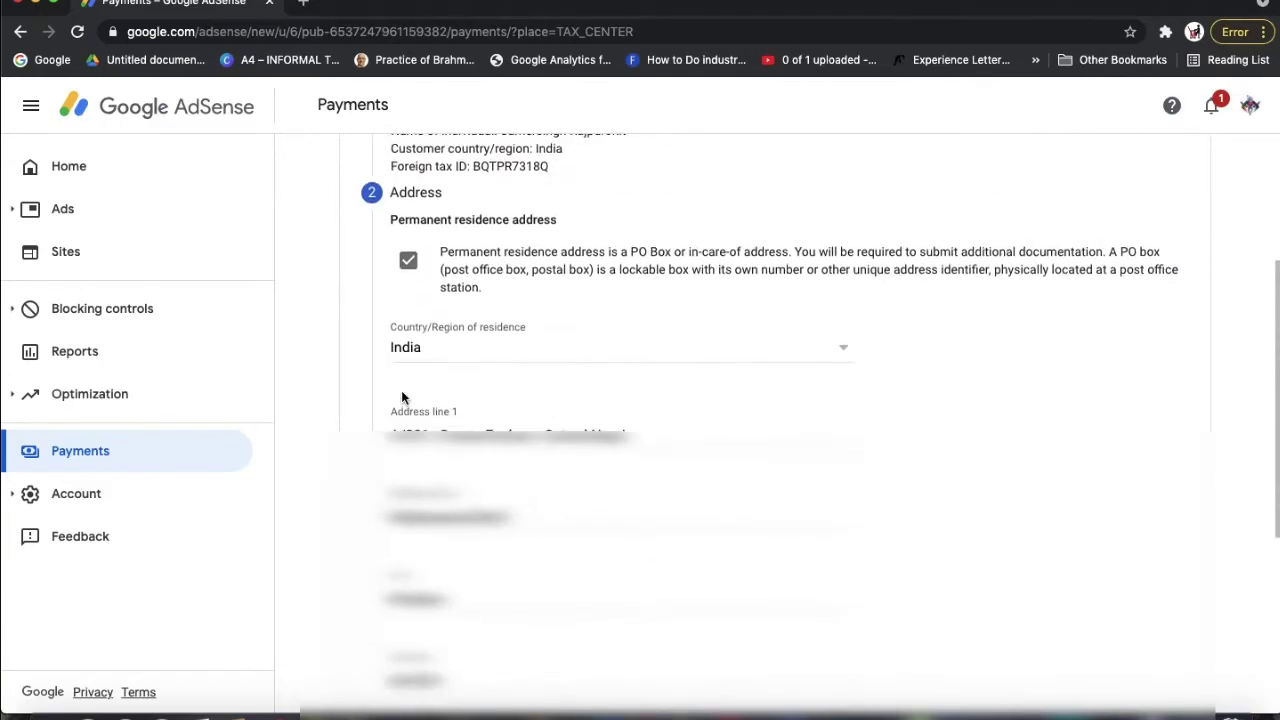
scroll(440, 390, "down", 5)
scroll(442, 388, "down", 1)
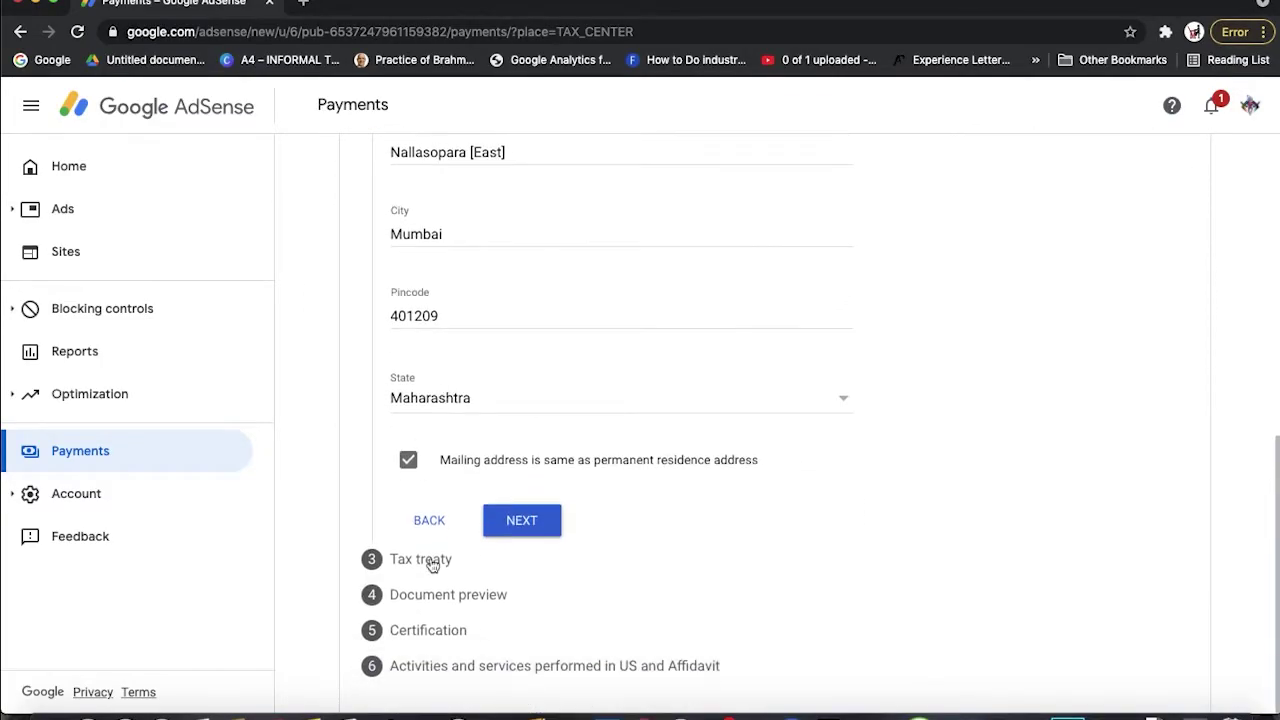
Claim a reduced treaty withholding rate as a resident of India
left_click(522, 522)
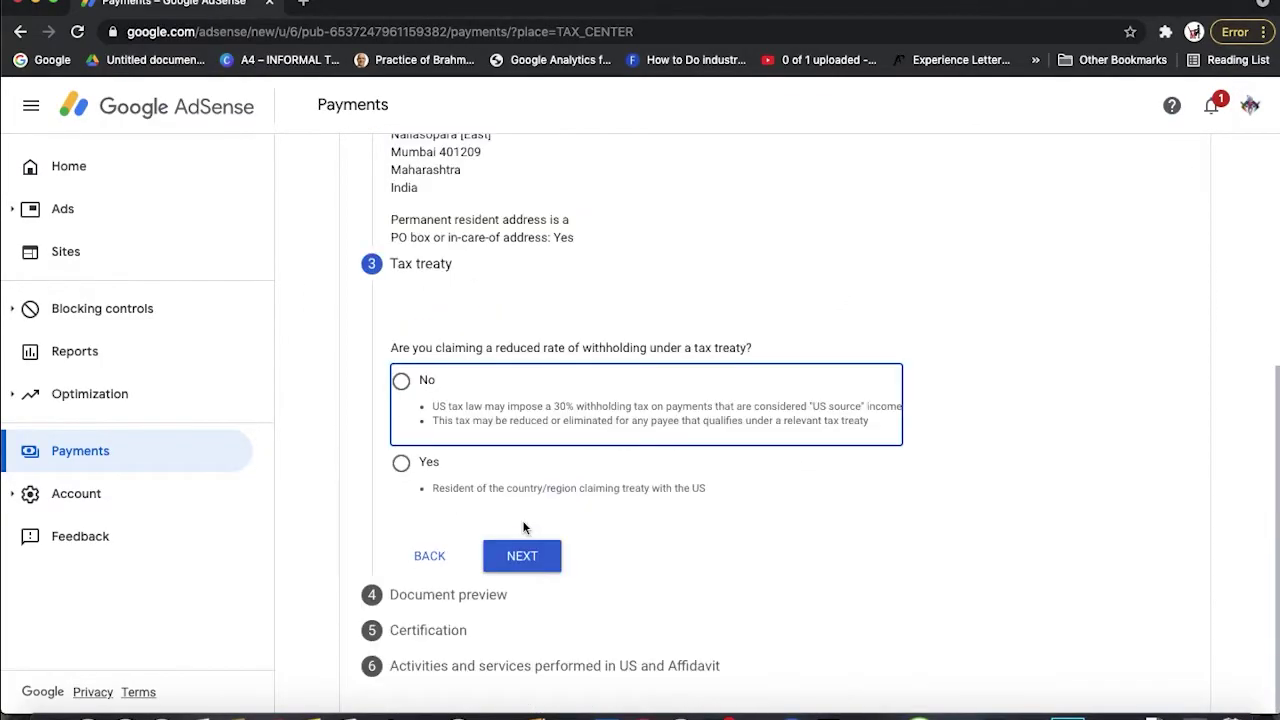
left_click(401, 462)
scroll(805, 665, "down", 1)
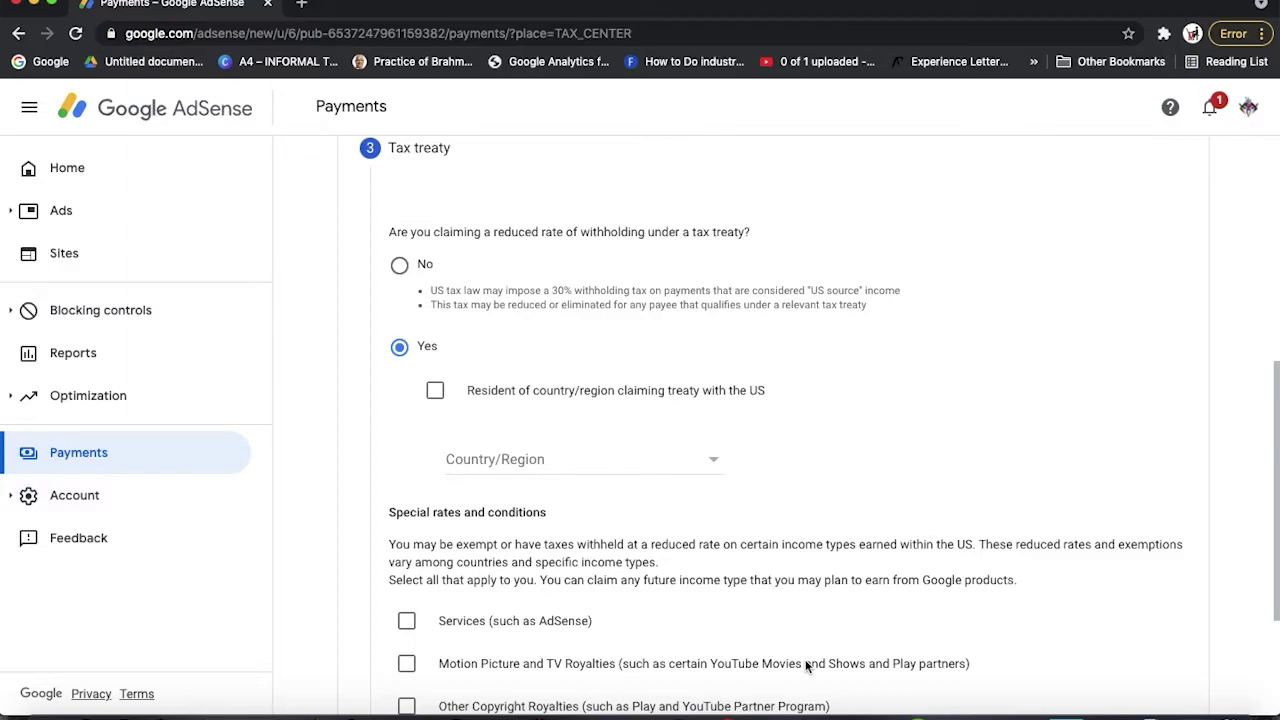
left_click(435, 392)
left_click(491, 460)
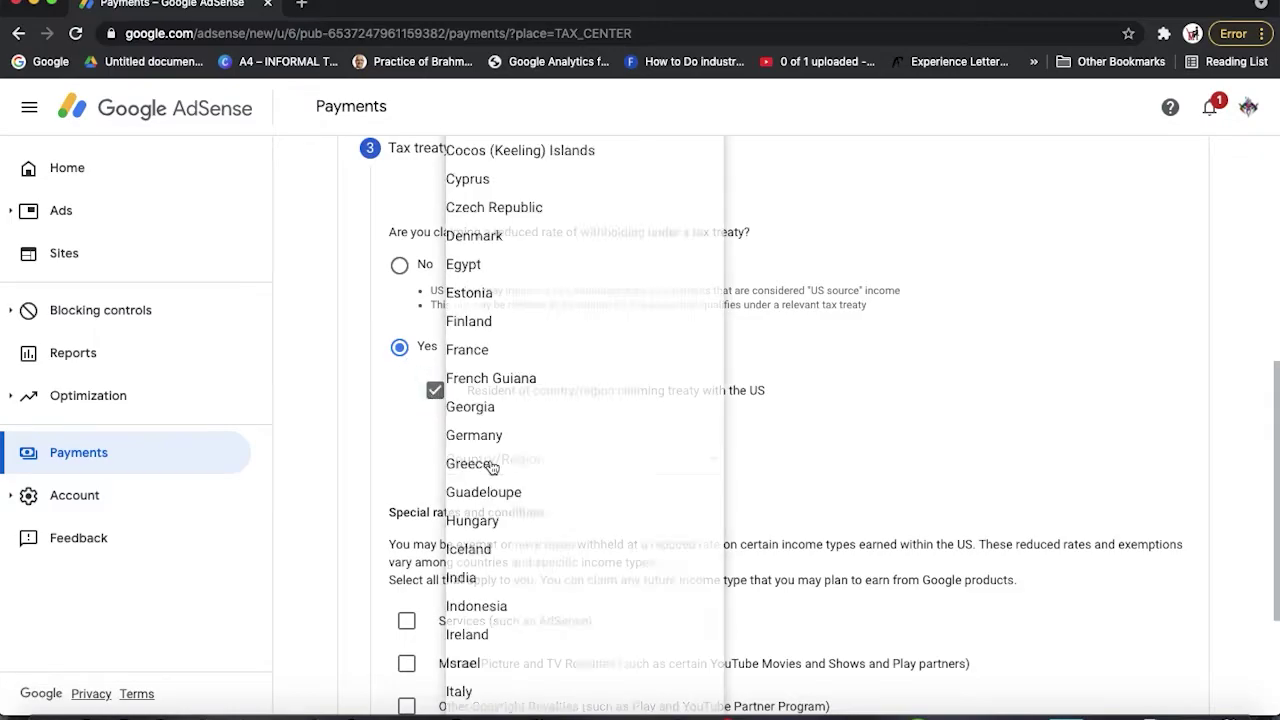
key("i")
key("n")
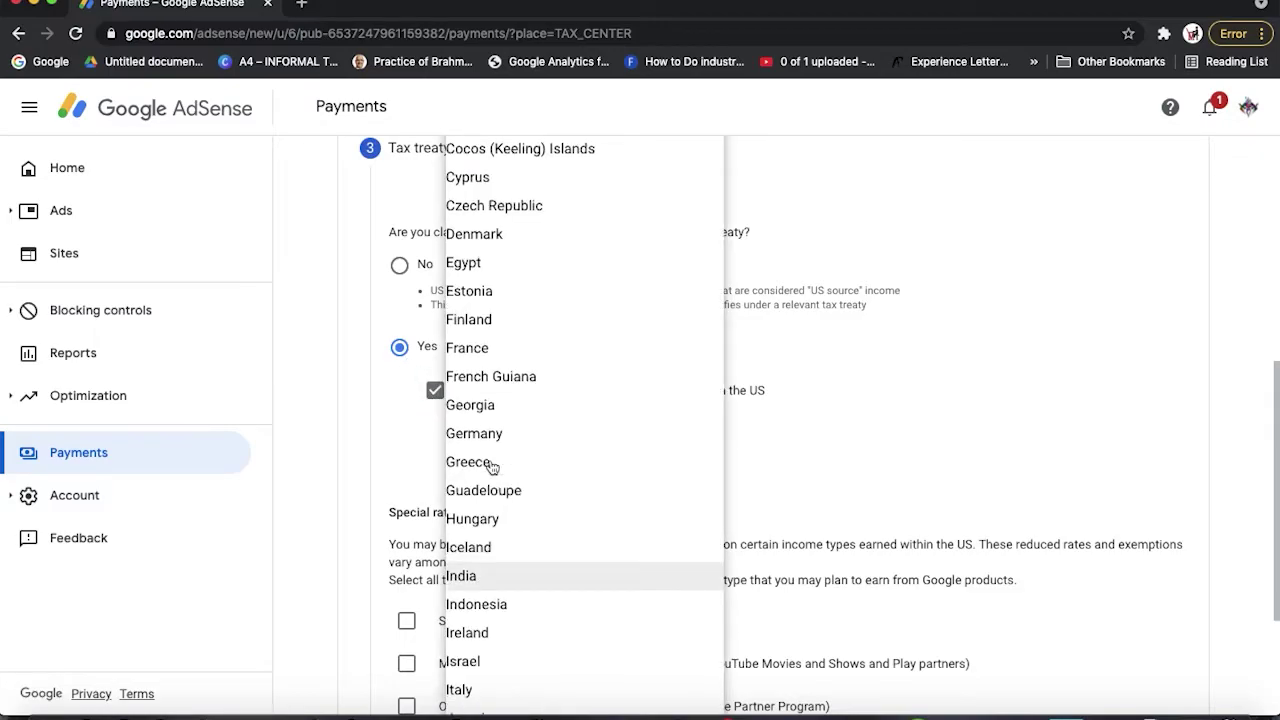
left_click(480, 576)
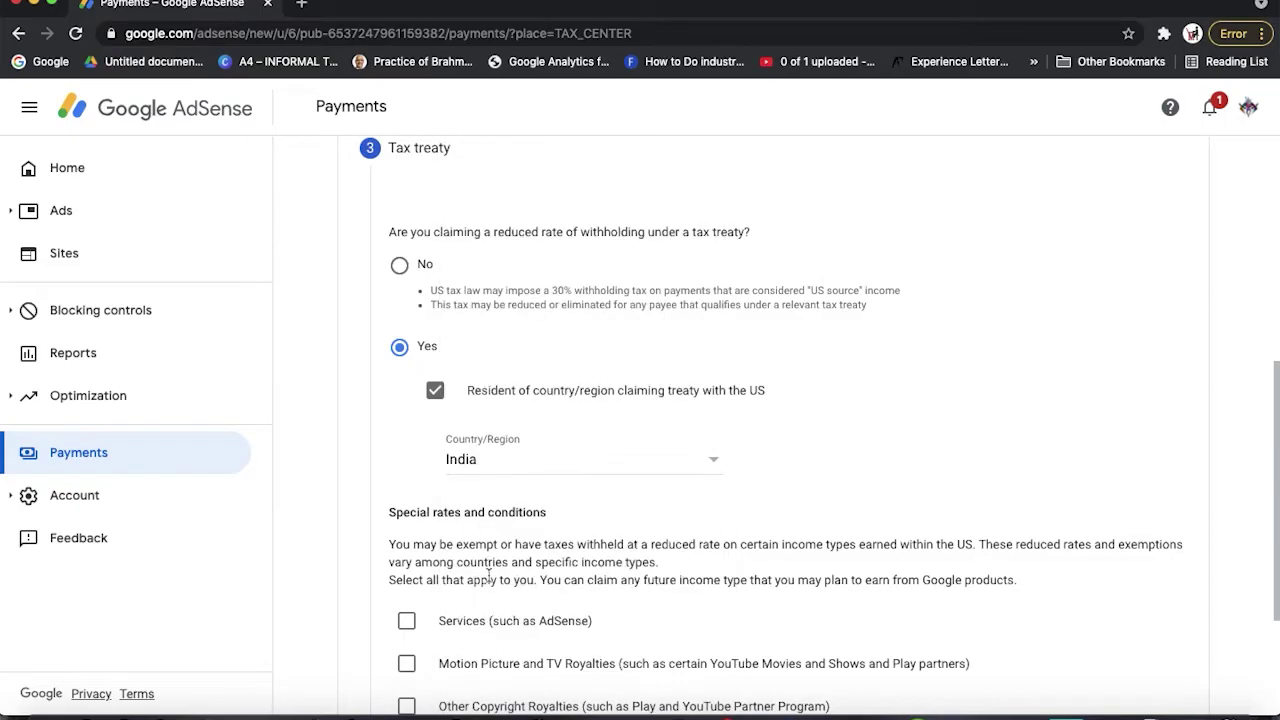
scroll(450, 470, "down", 3)
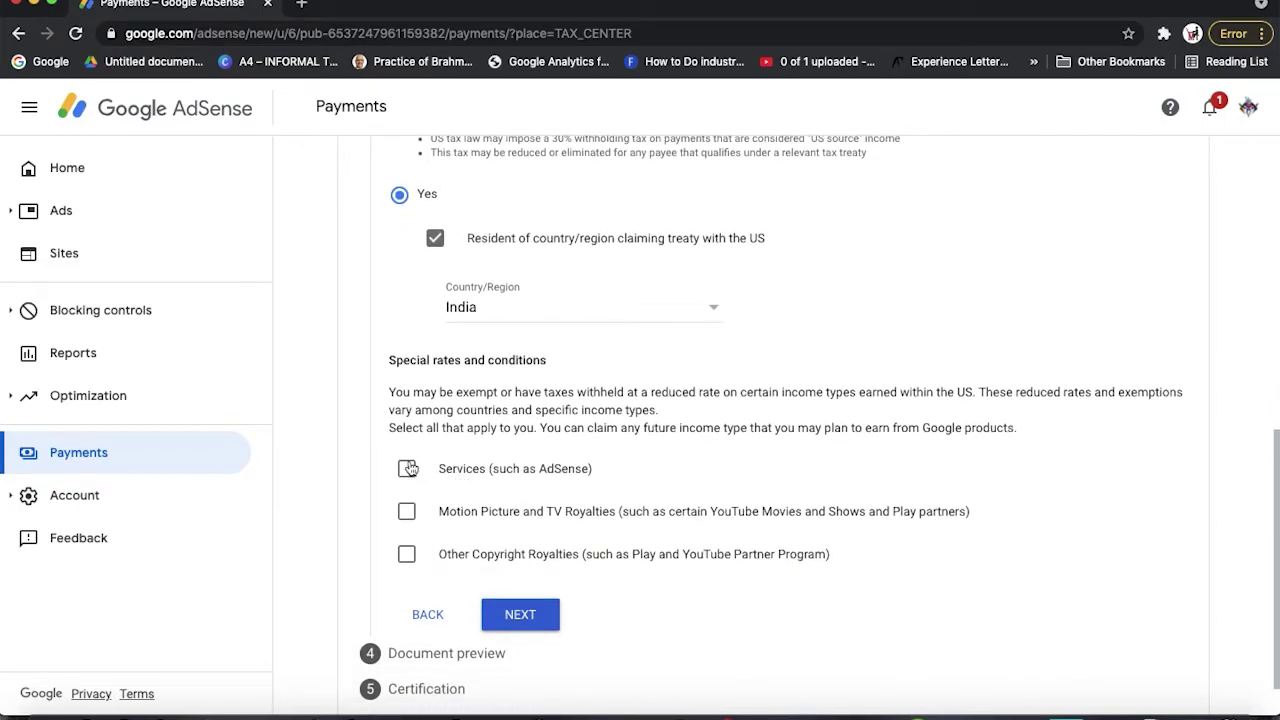
Claim Services income under Article 7 paragraph 1 at 0% and confirm its terms
left_click(407, 469)
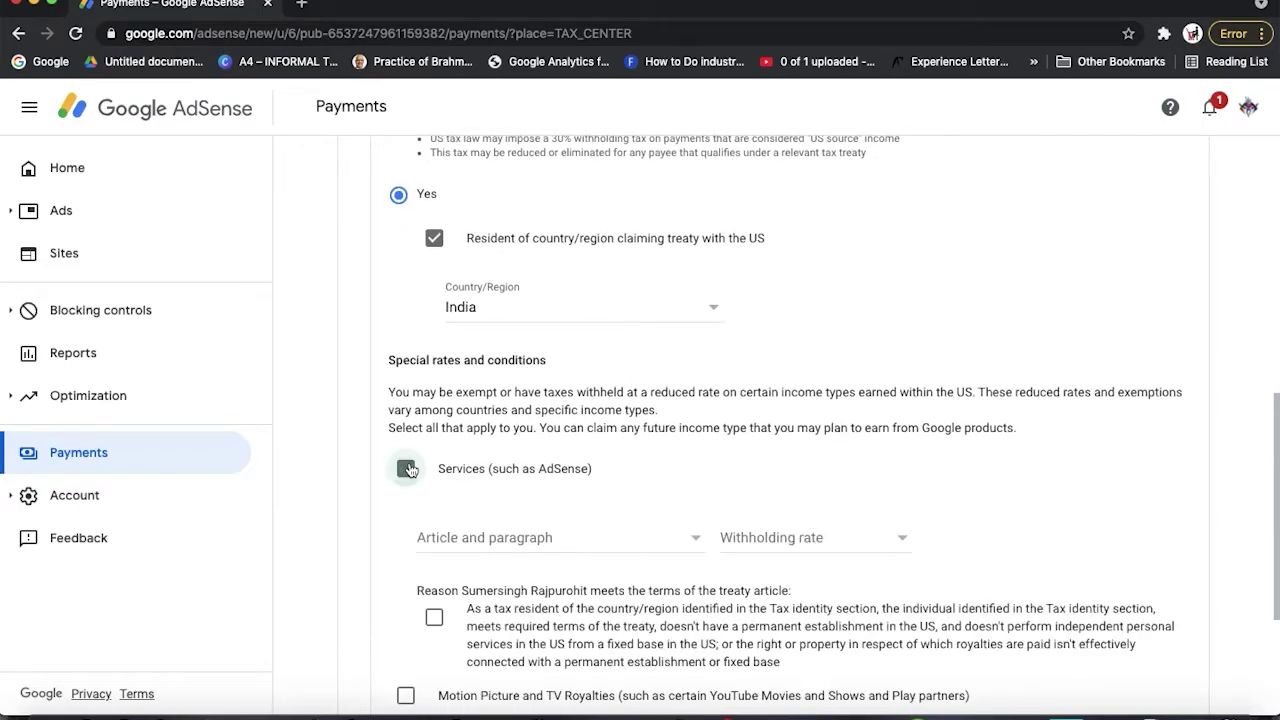
left_click(470, 540)
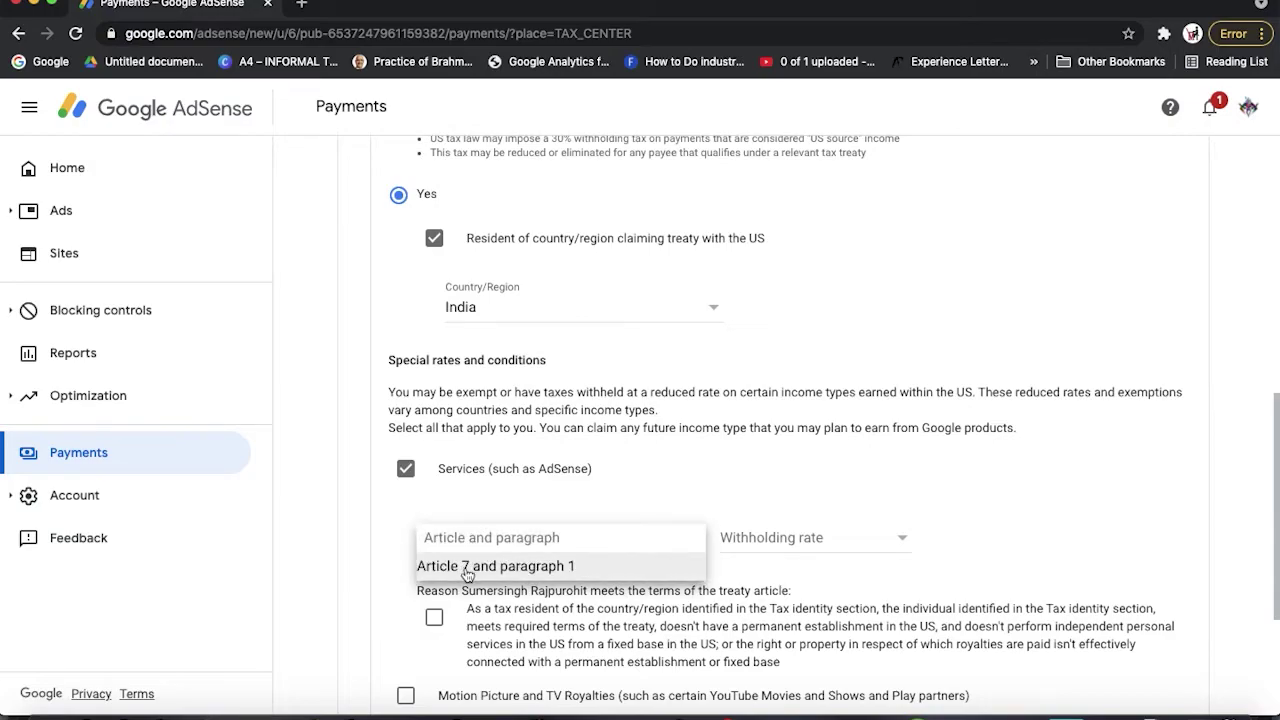
left_click(467, 567)
left_click(748, 540)
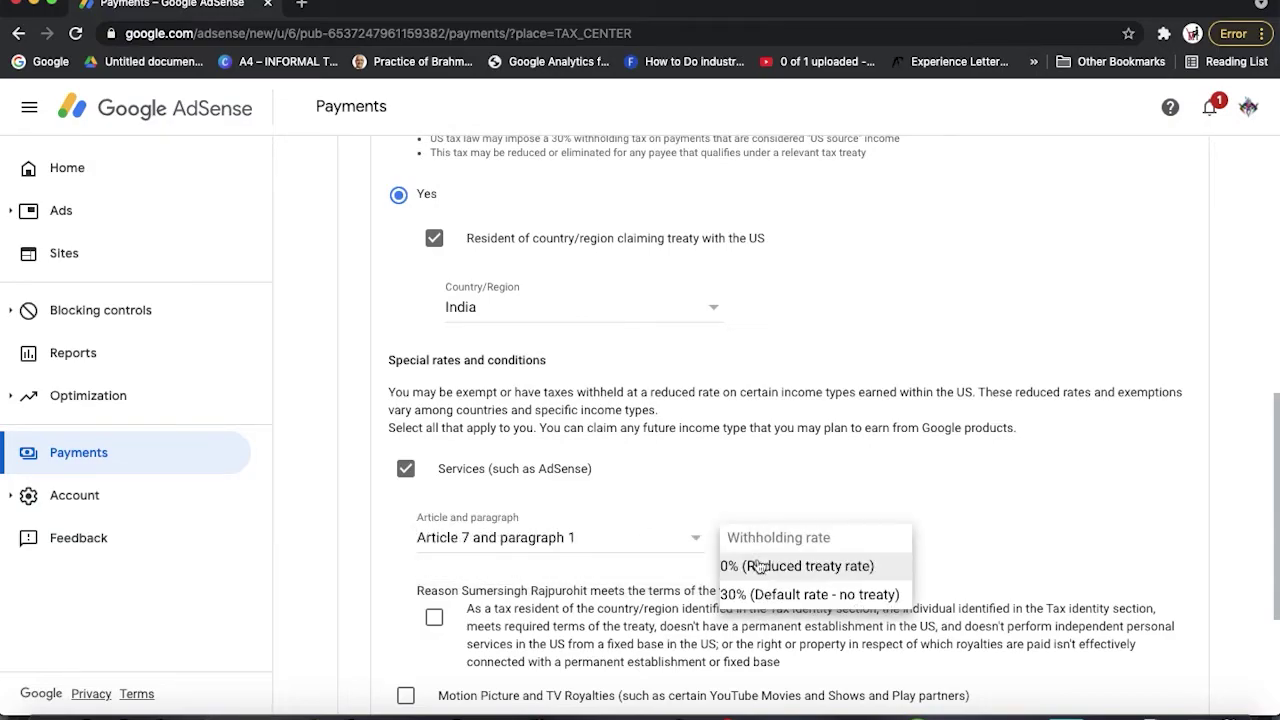
left_click(760, 566)
scroll(485, 515, "down", 3)
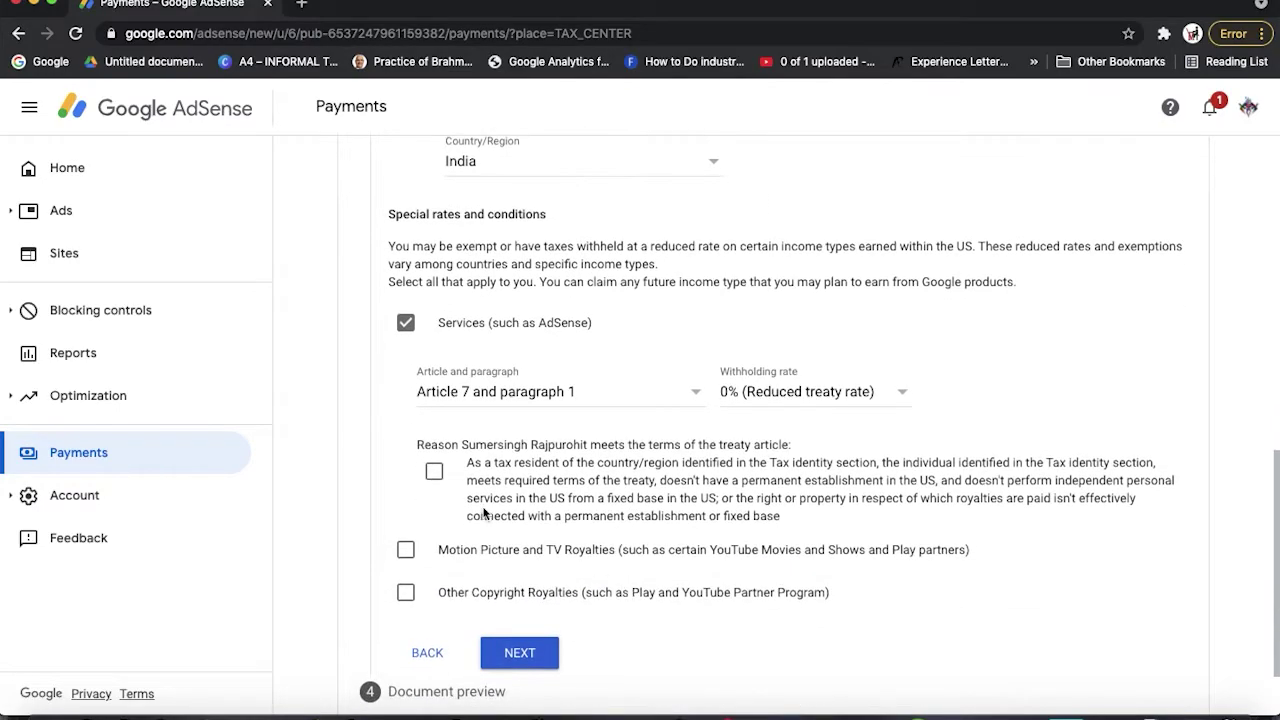
left_click(434, 471)
Claim Motion Picture and TV Royalties under Article 12 paragraph 2A II at 15%
left_click(405, 550)
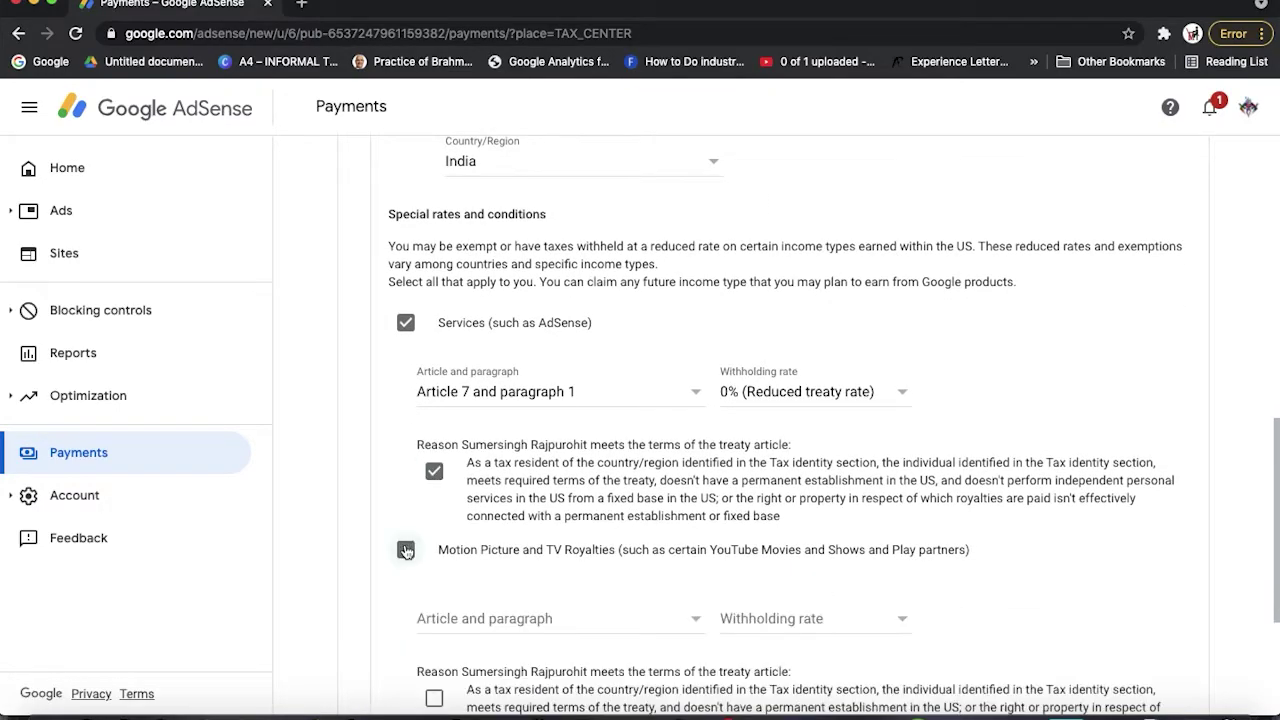
scroll(486, 520, "down", 2)
left_click(486, 519)
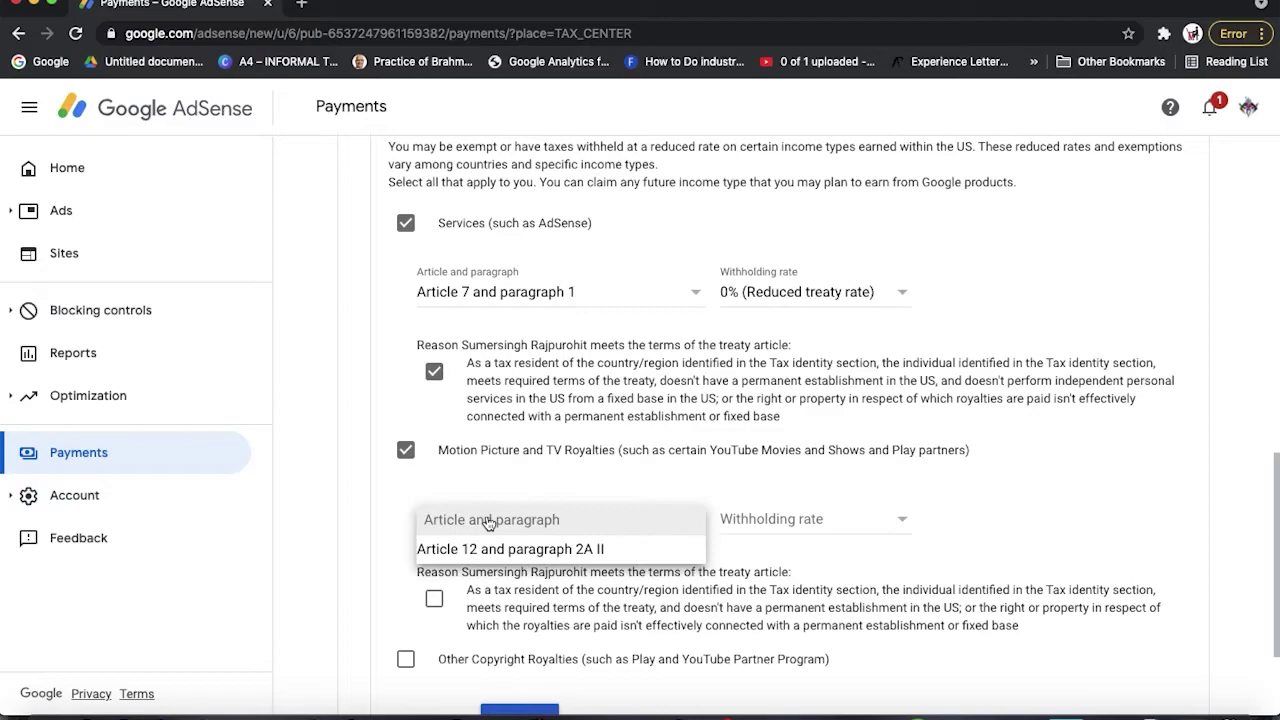
left_click(484, 549)
left_click(799, 520)
left_click(790, 548)
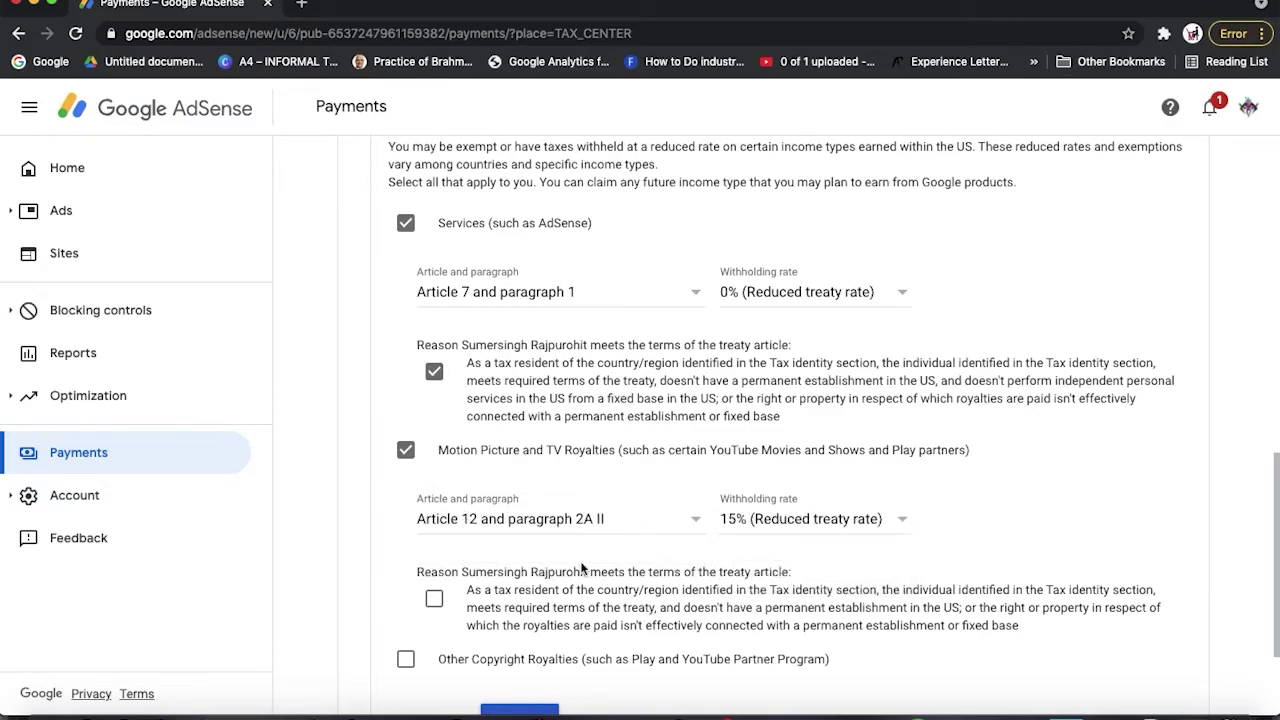
scroll(584, 567, "down", 3)
left_click(433, 437)
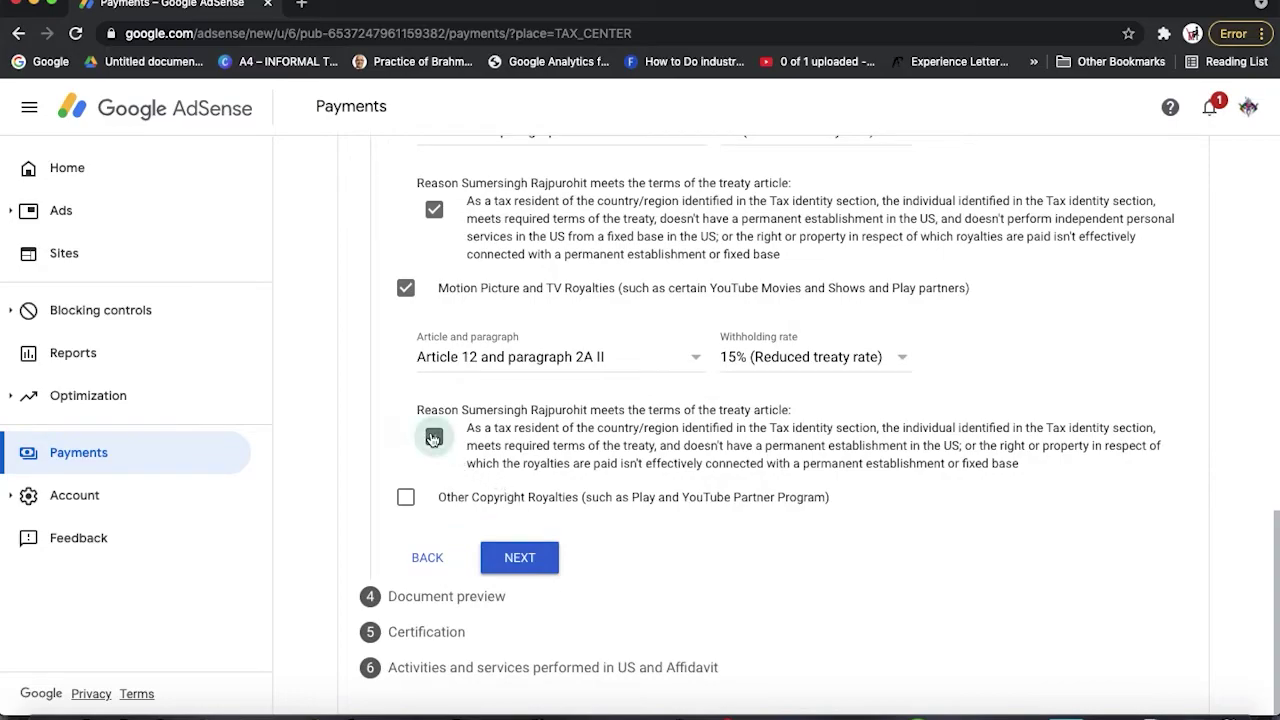
Claim Other Copyright Royalties under Article 12 paragraph 2A II at 15%
left_click(406, 499)
scroll(420, 500, "down", 1)
left_click(490, 505)
left_click(489, 533)
left_click(772, 506)
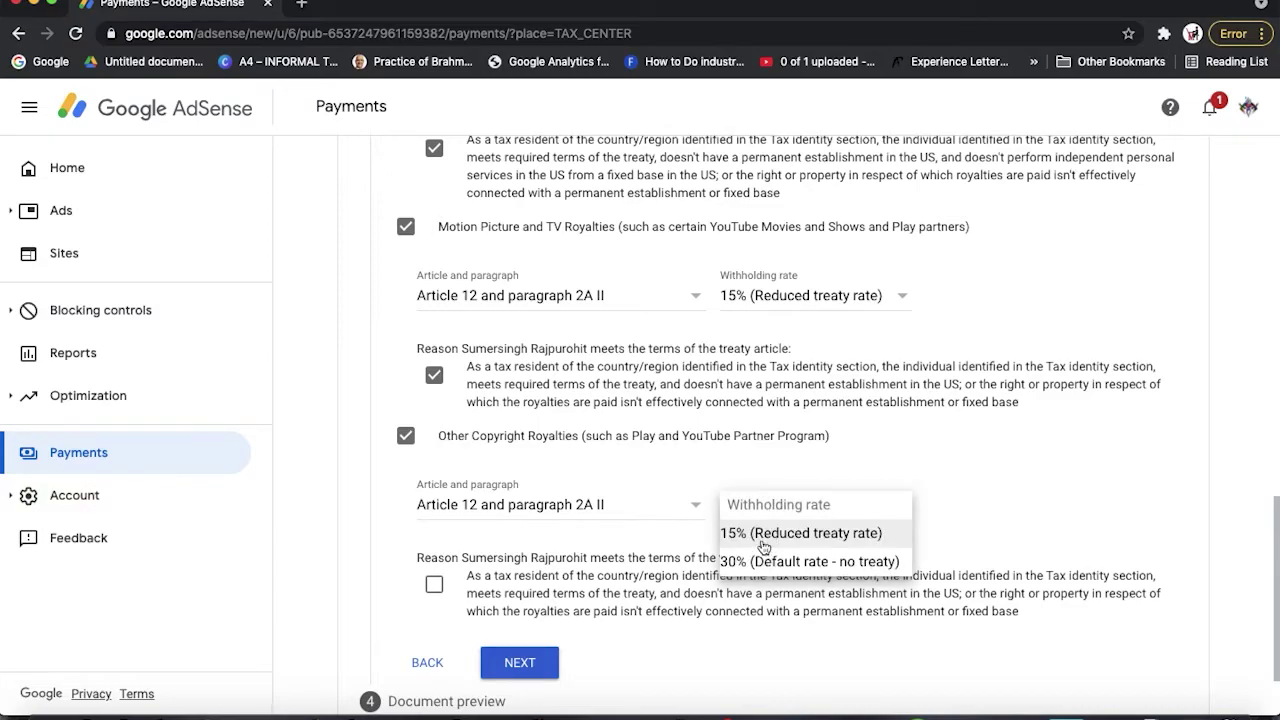
left_click(763, 540)
scroll(501, 368, "up", 2)
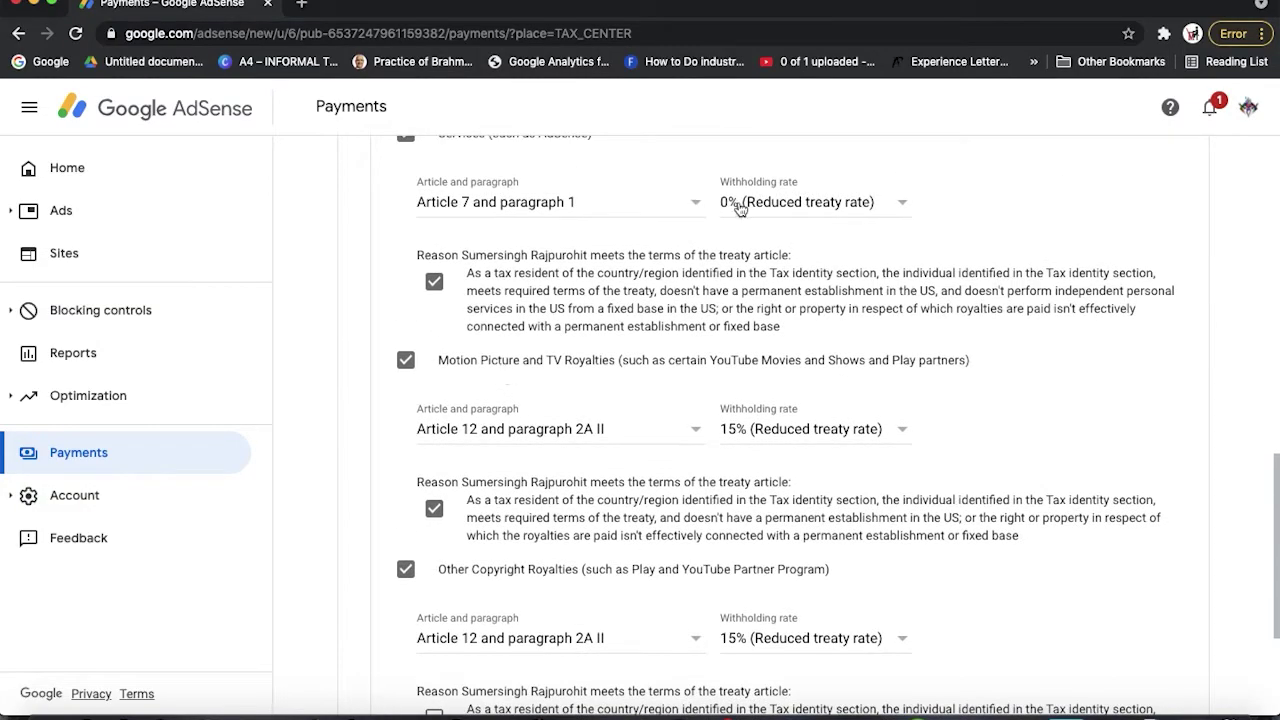
scroll(750, 600, "down", 4)
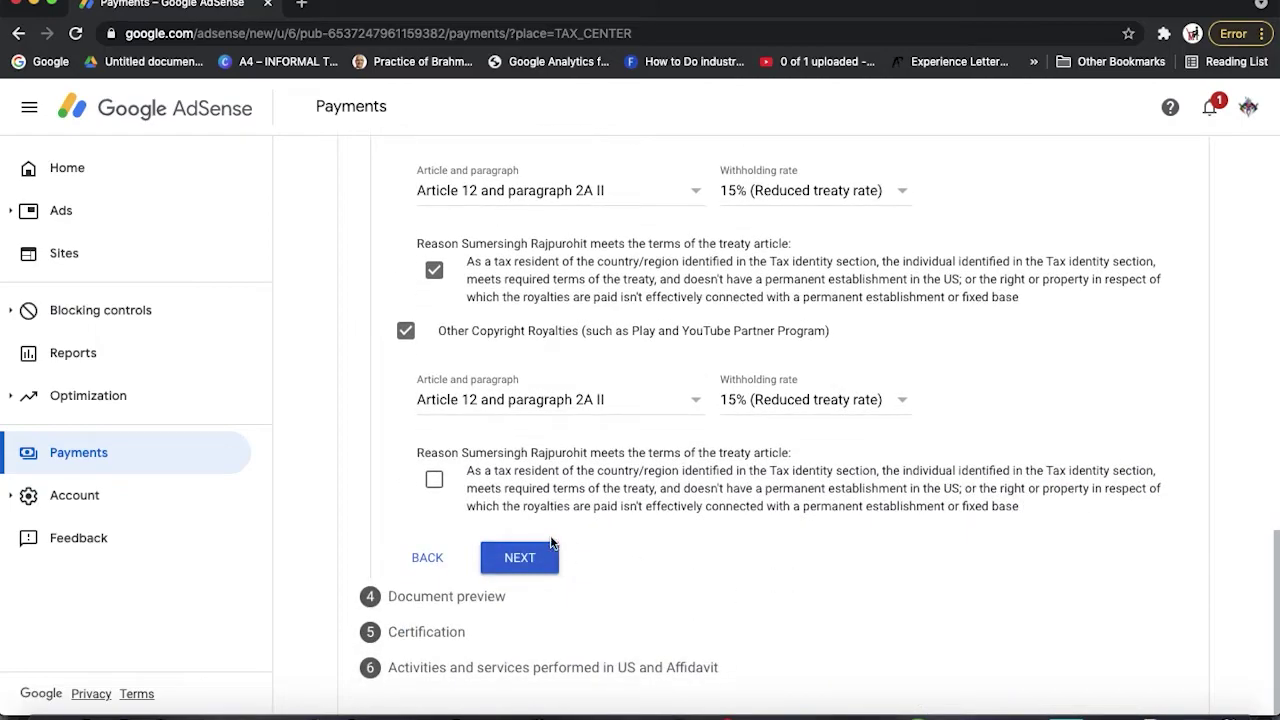
left_click(435, 481)
Confirm the generated W-8BEN document preview has been reviewed and continue
left_click(526, 565)
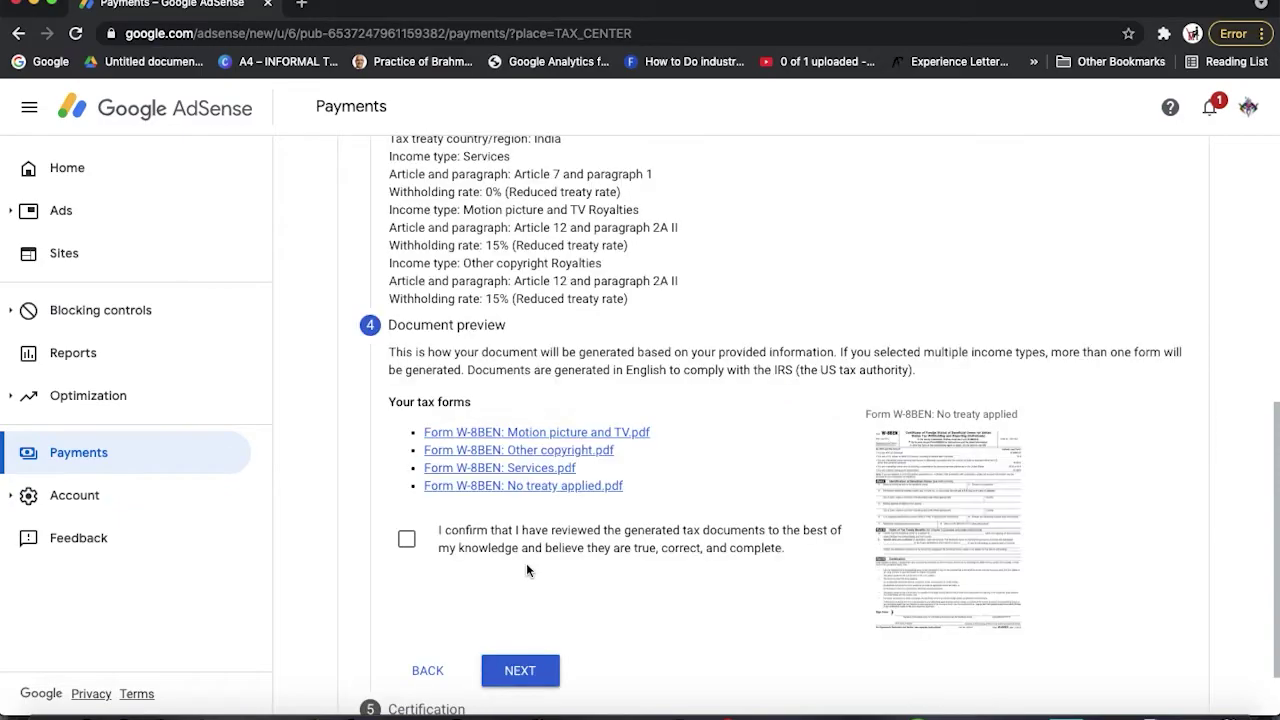
scroll(526, 563, "up", 3)
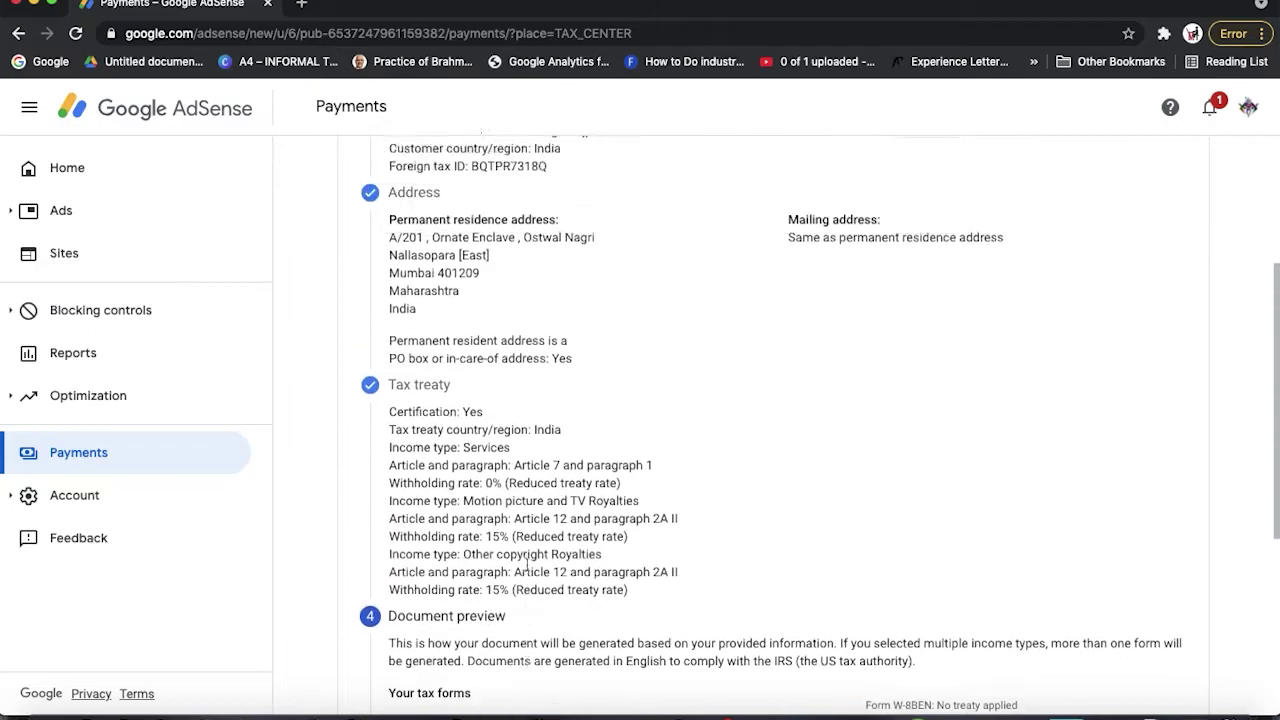
scroll(526, 563, "down", 2)
scroll(526, 563, "down", 2)
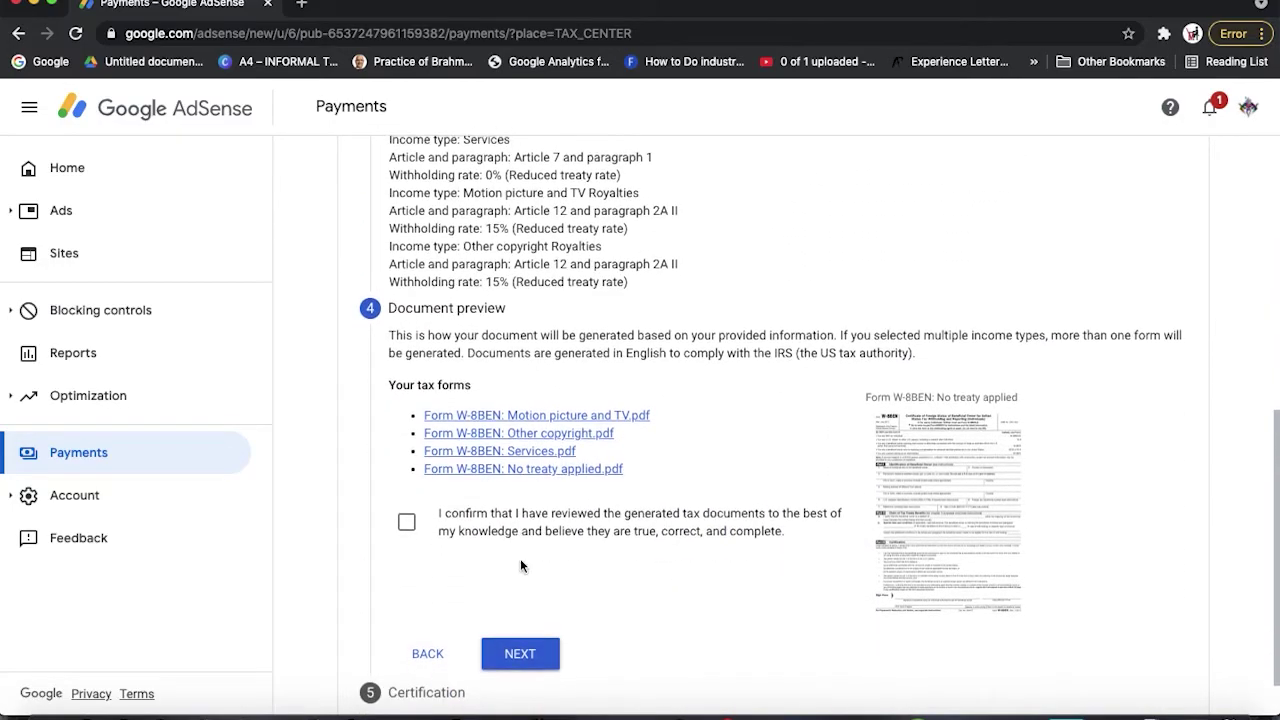
left_click(406, 524)
left_click(518, 653)
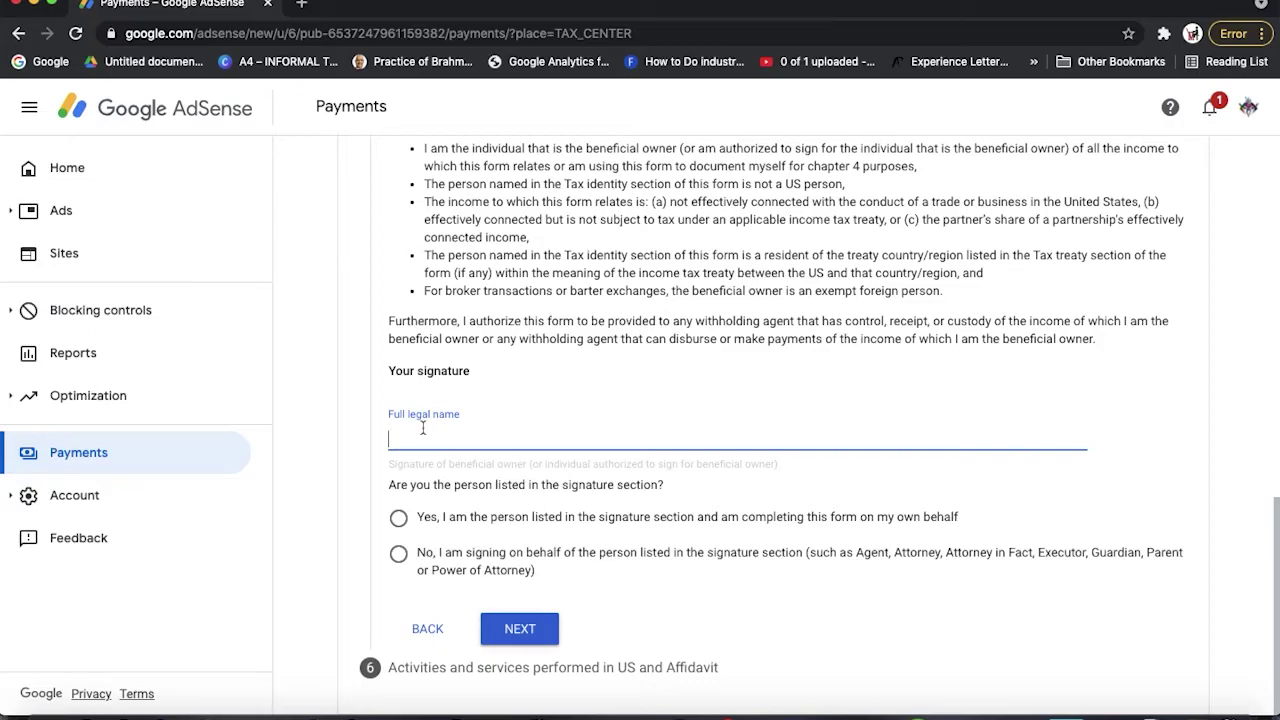
Sign with your full legal name as the person listed, then continue
type("s")
key("Tab")
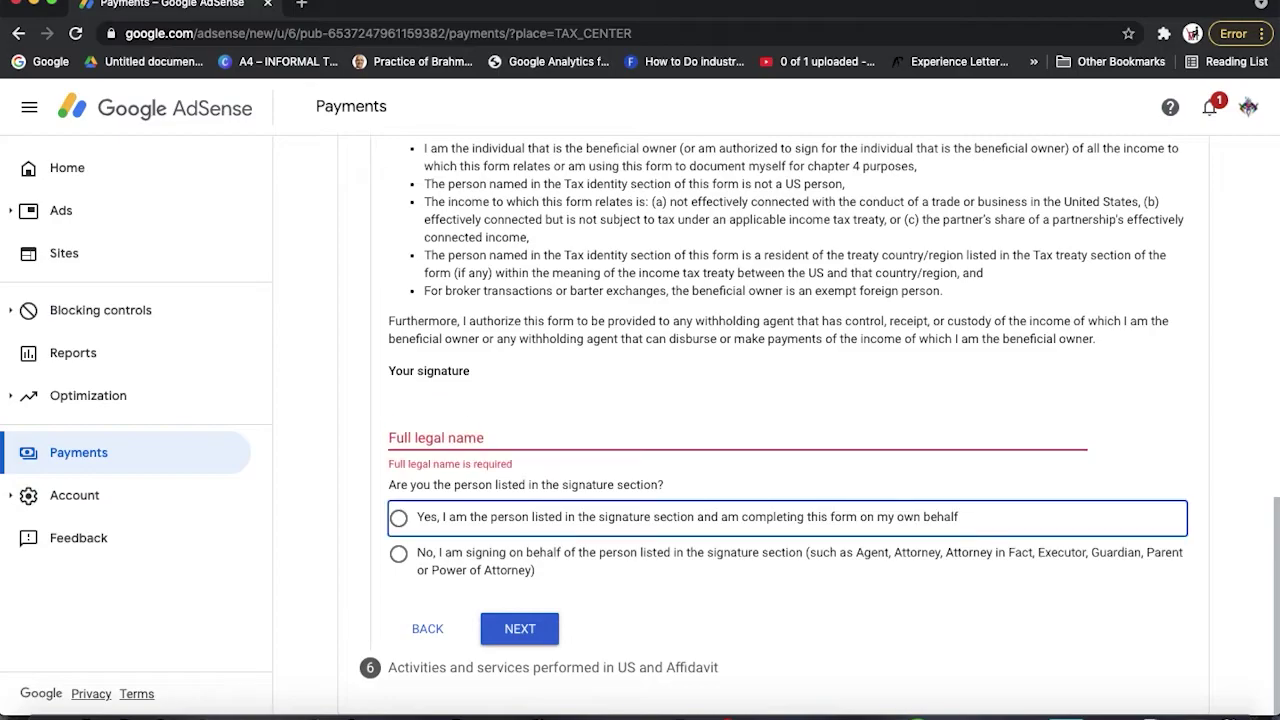
left_click(407, 430)
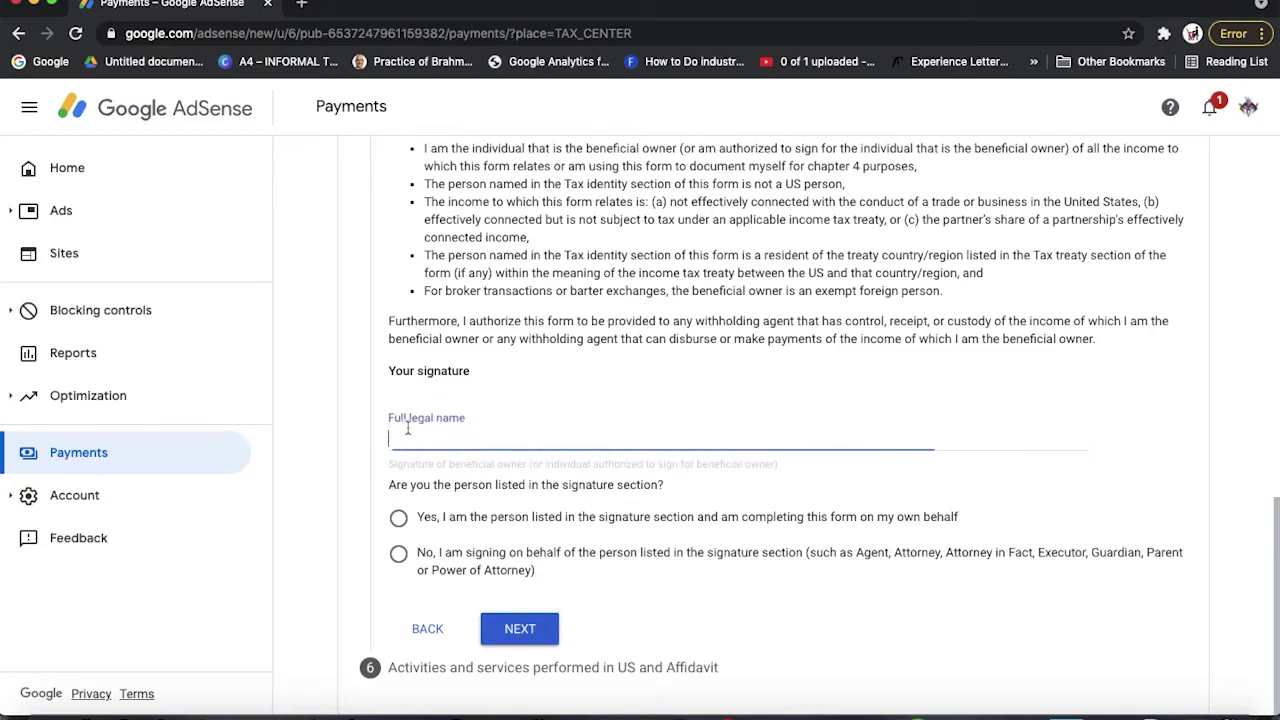
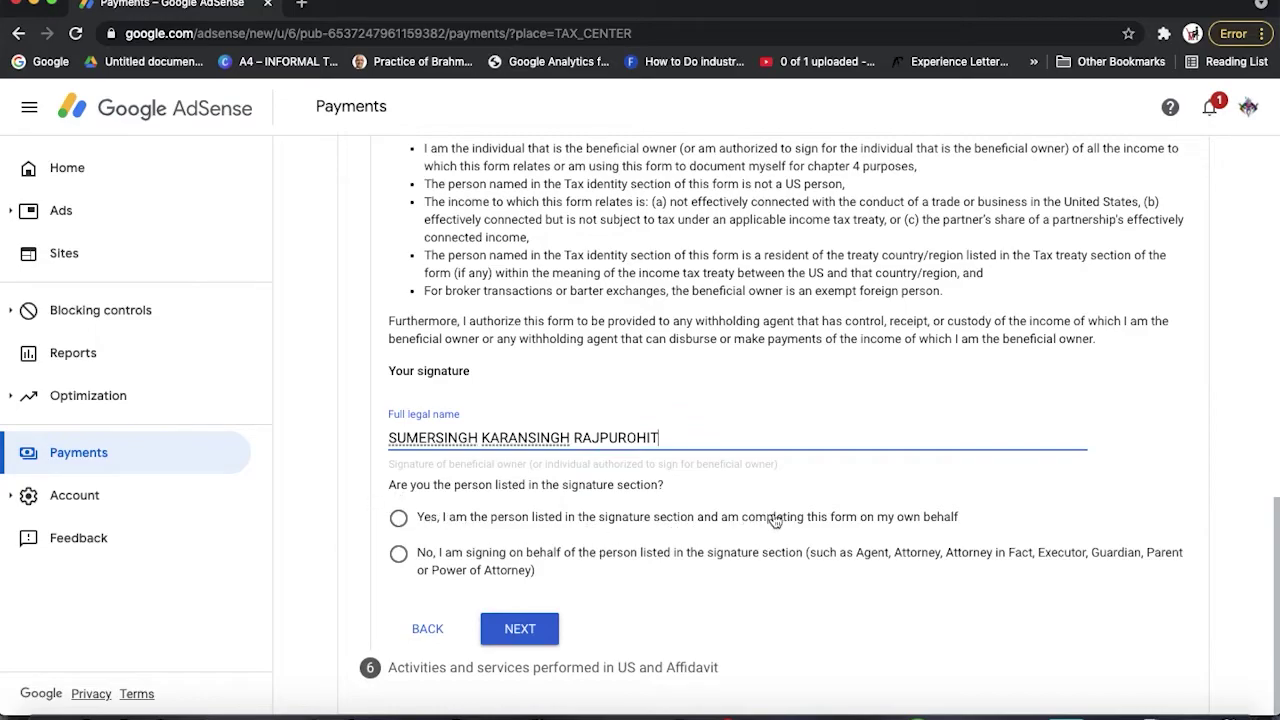
left_click(399, 517)
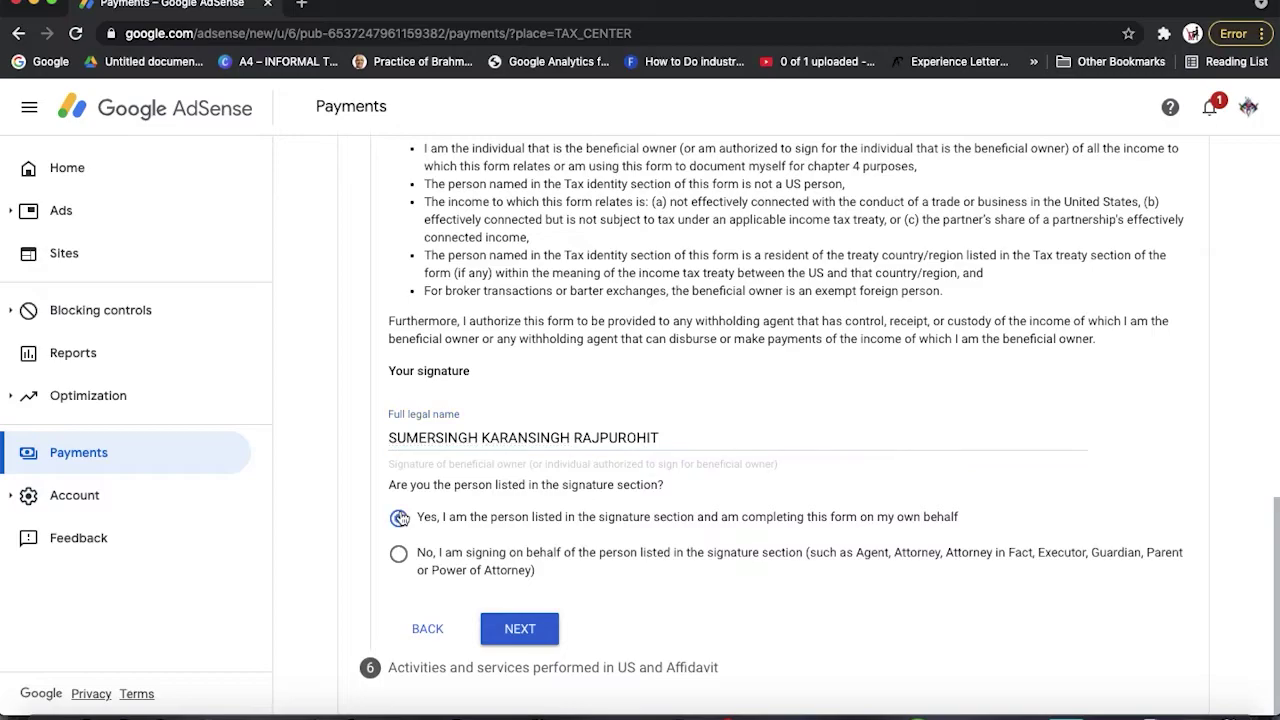
left_click(520, 629)
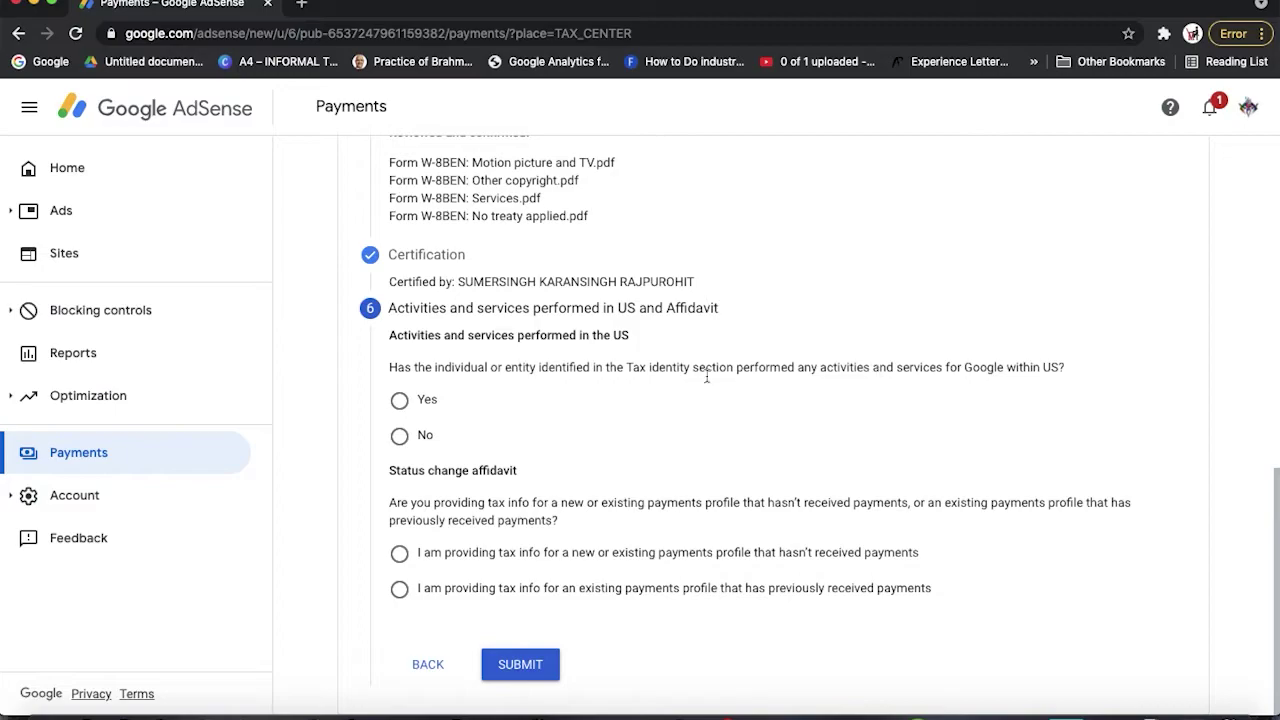
Answer No to US activities and certify services are performed outside the US
left_click(399, 436)
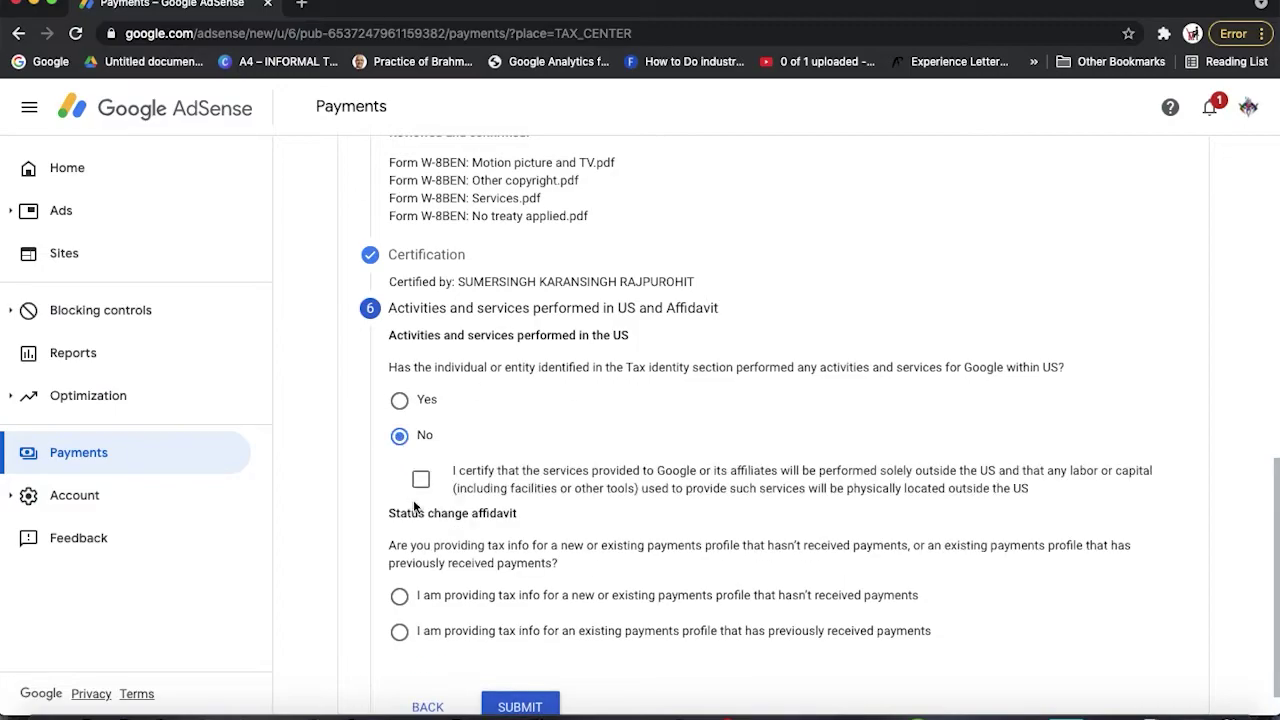
scroll(528, 594, "down", 1)
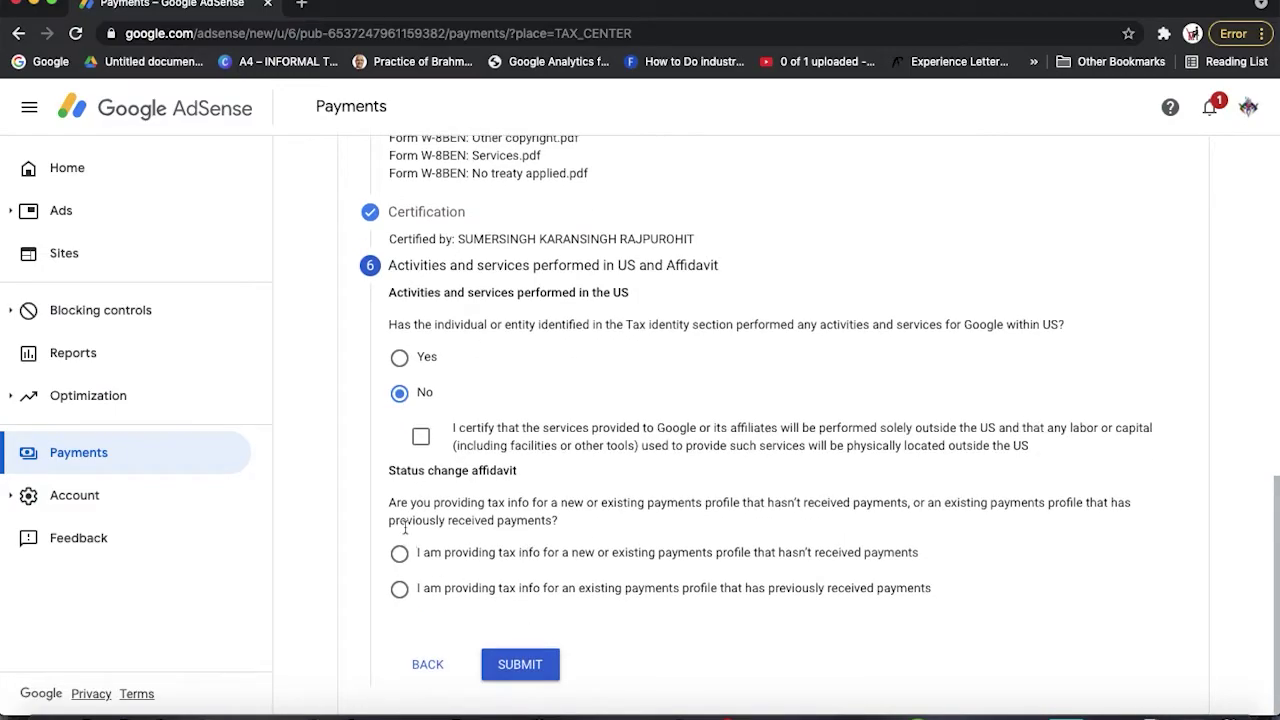
left_click(421, 437)
Declare the profile was previously paid, accept the perjury declaration, and submit
left_click(400, 592)
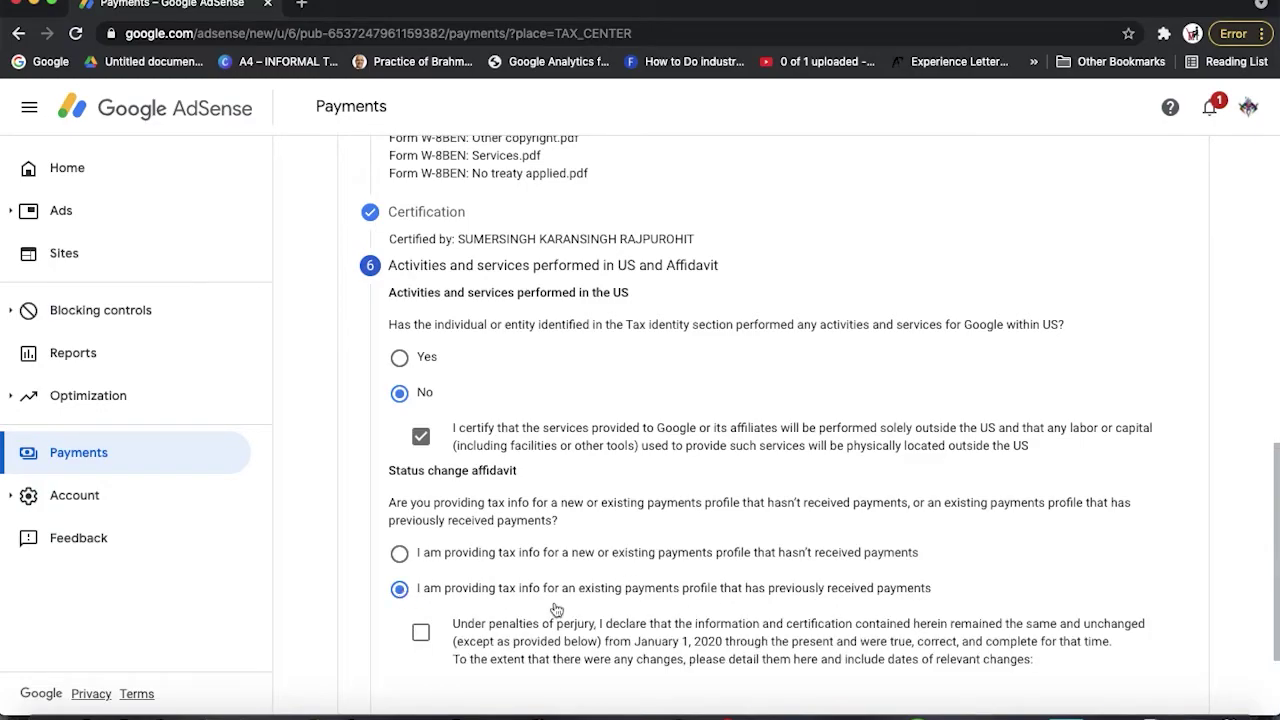
left_click(416, 638)
scroll(416, 640, "down", 2)
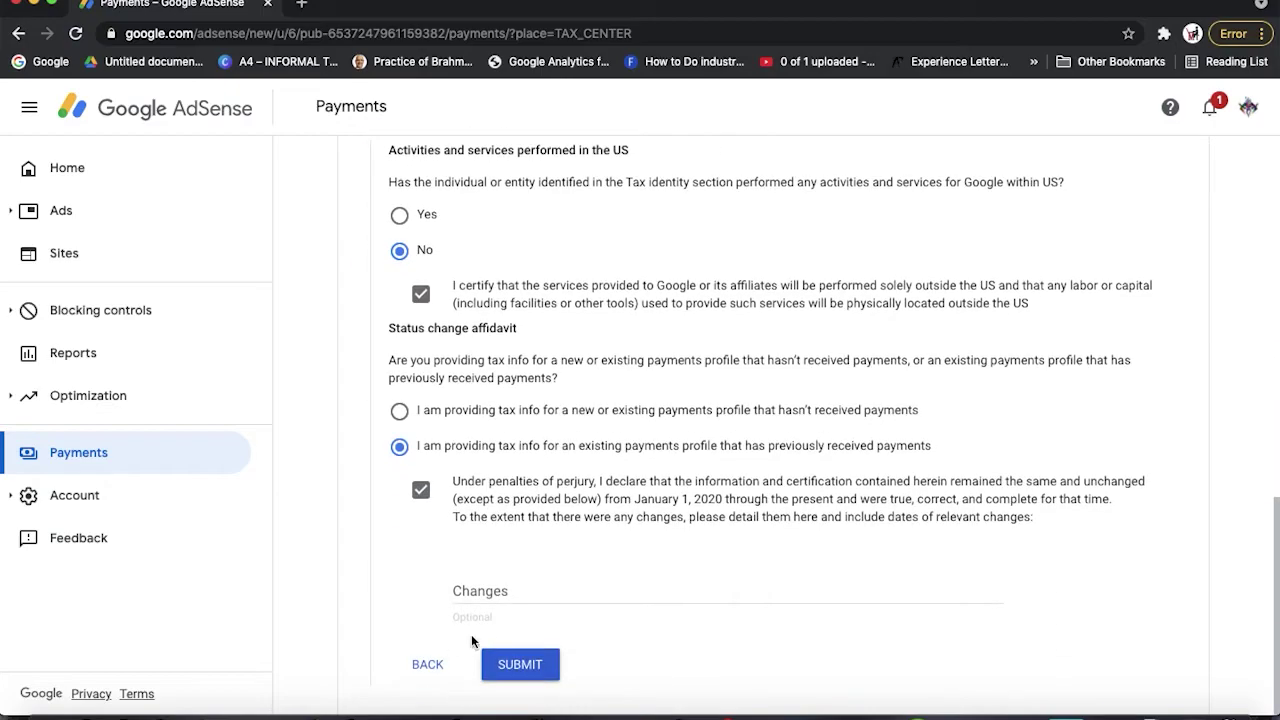
left_click(515, 666)
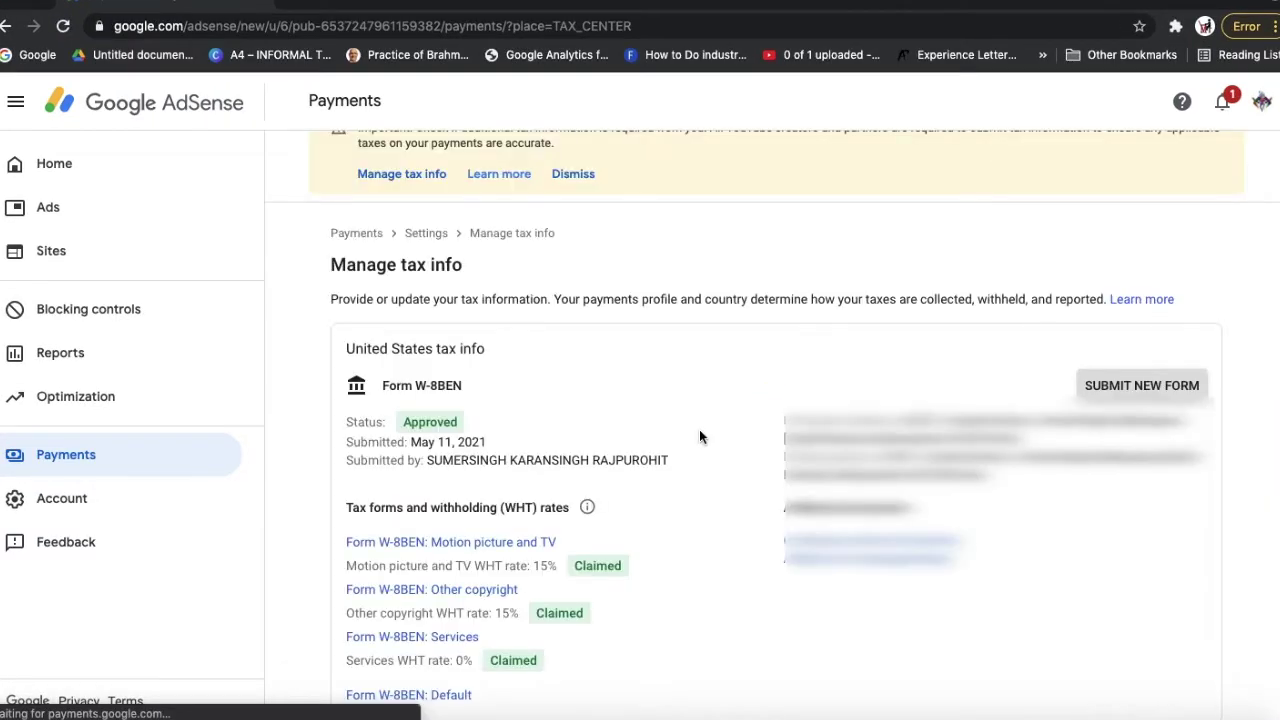